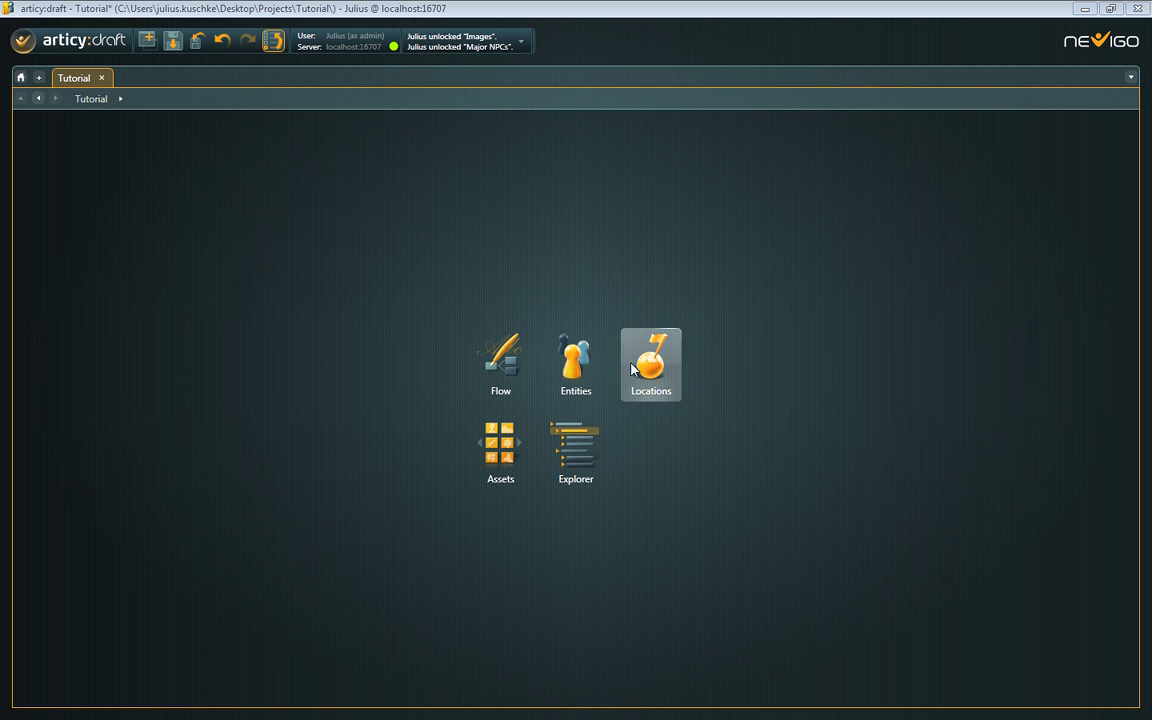
- Open the Flow area of the Tutorial project to show its chapter diagram
click(501, 367)
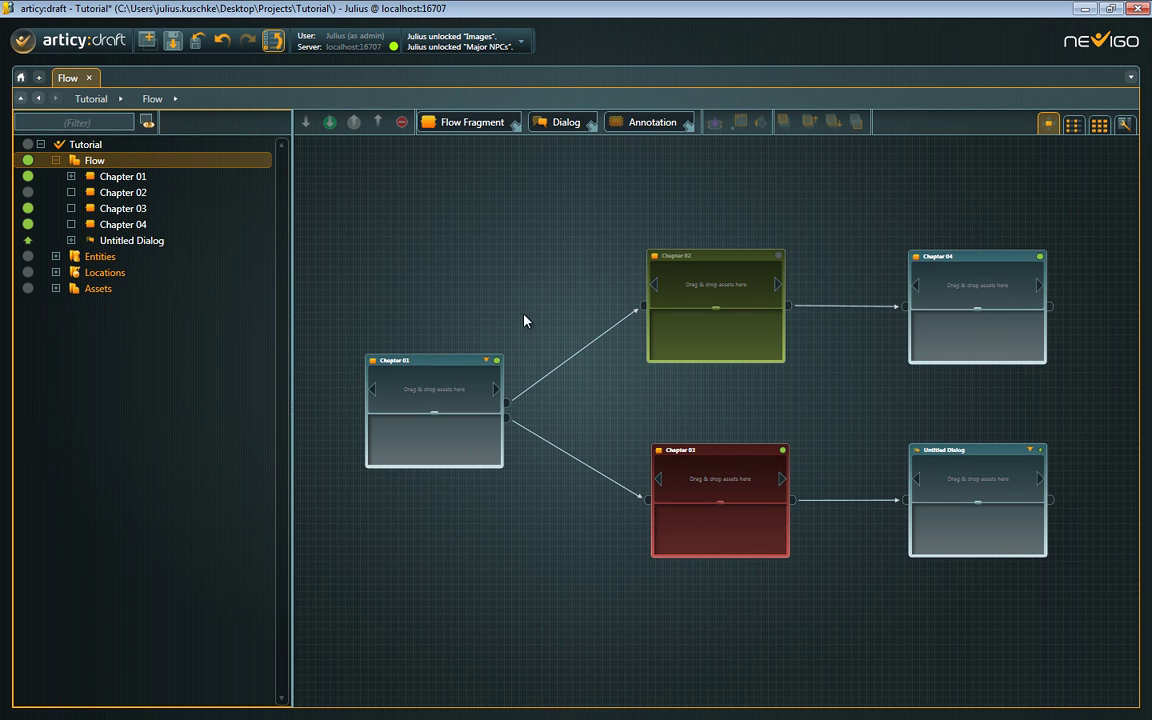
drag(522, 319, 492, 325)
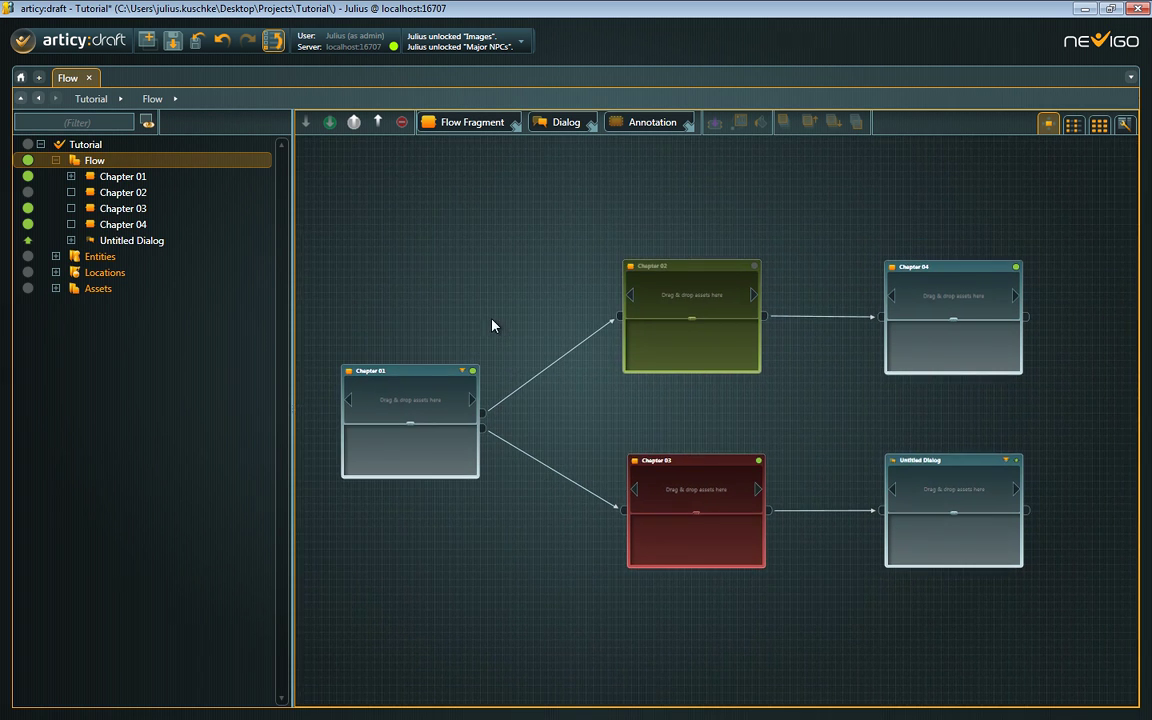
- Review the available interface languages and the Change Password form, and cancel the form
click(20, 45)
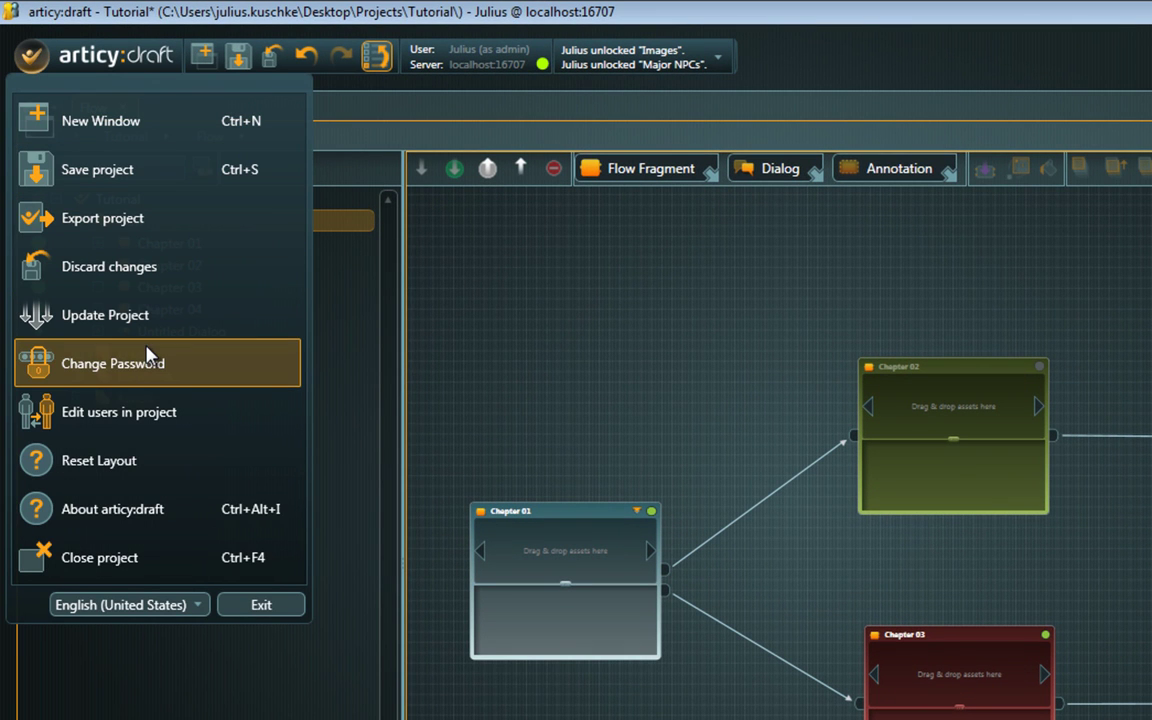
click(175, 608)
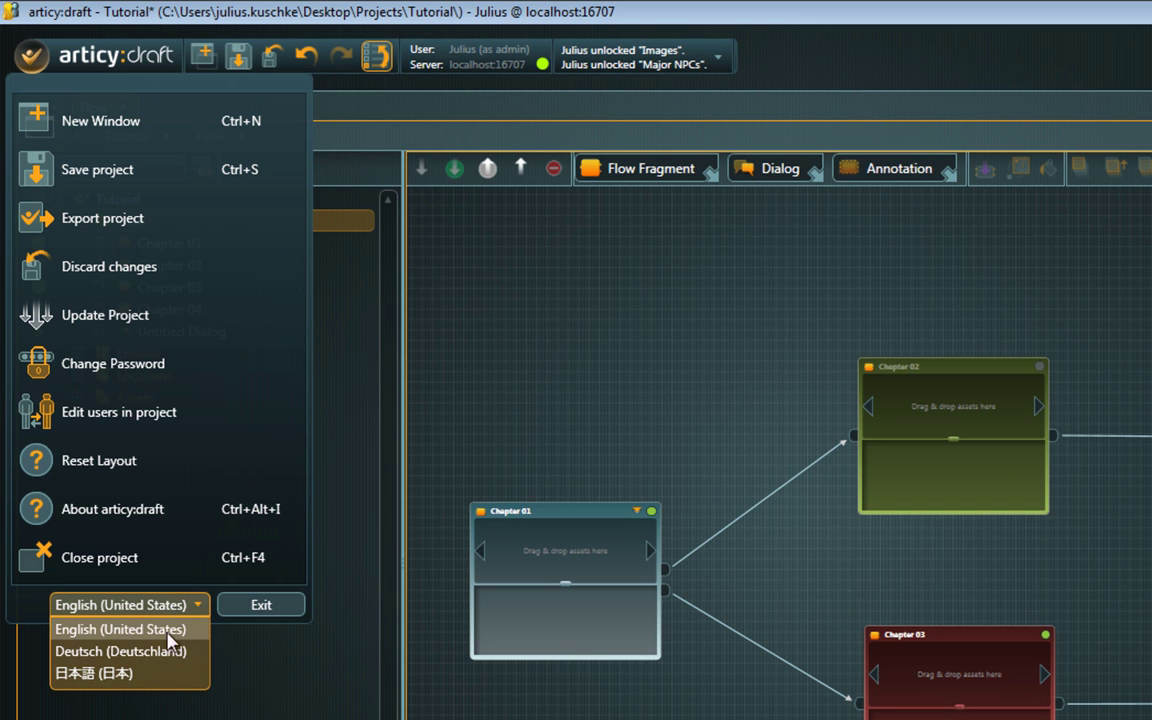
click(180, 607)
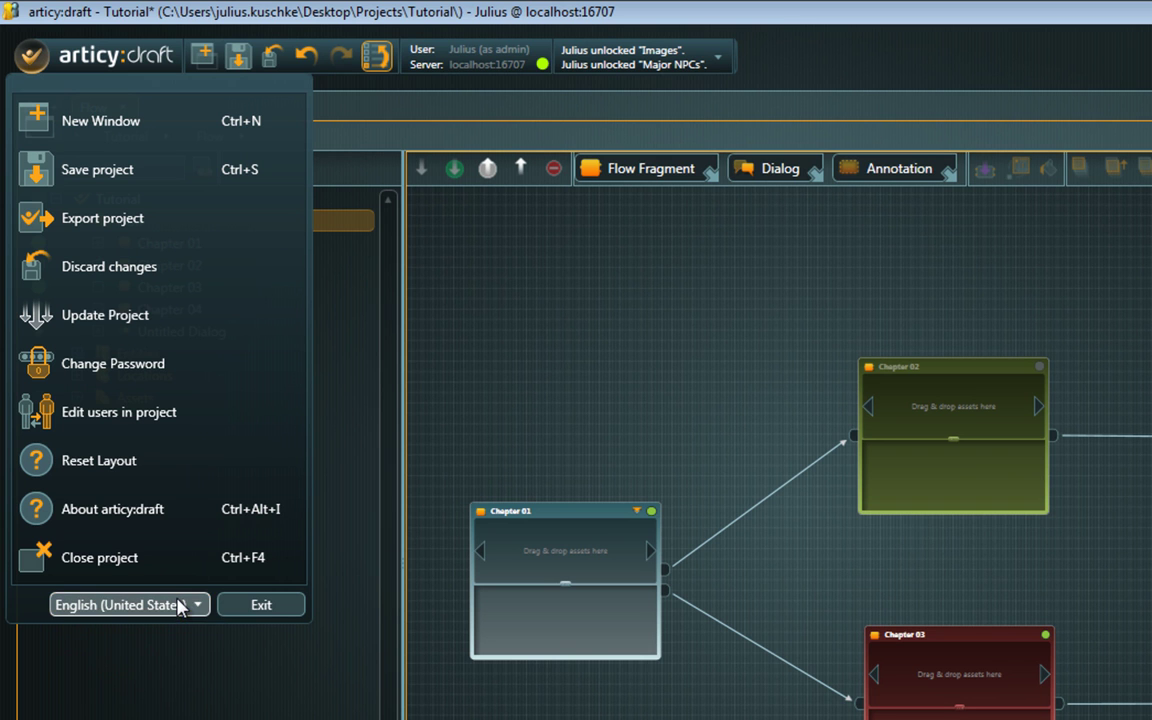
click(197, 380)
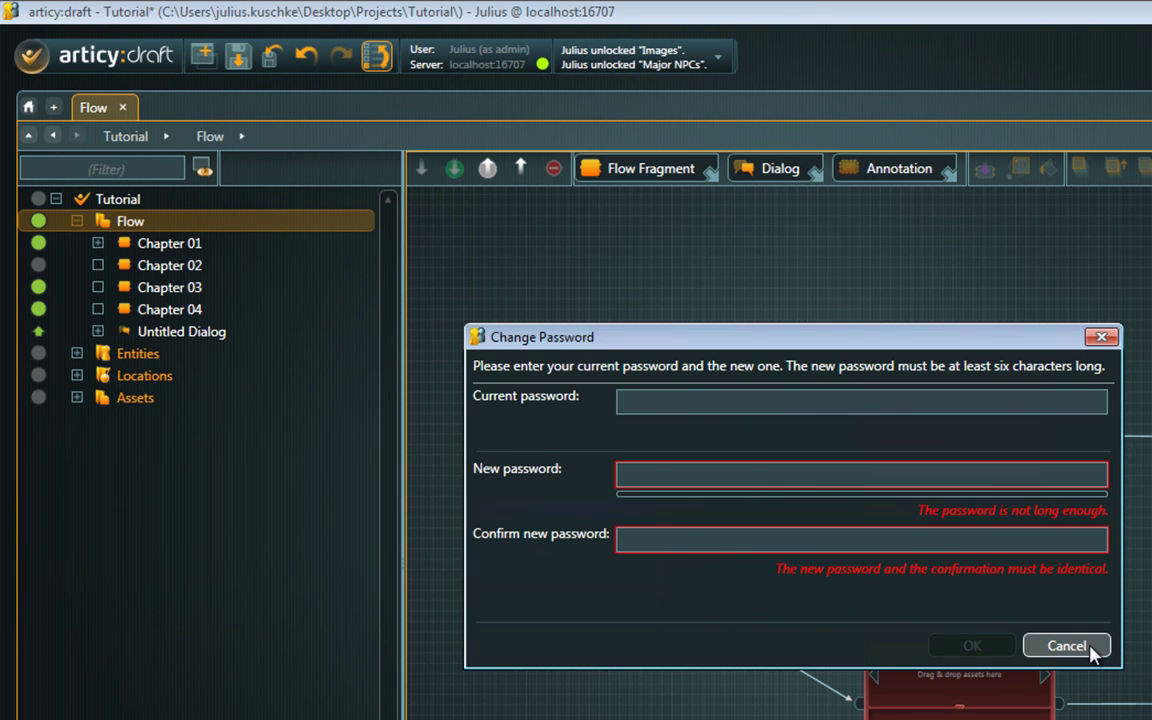
click(1066, 646)
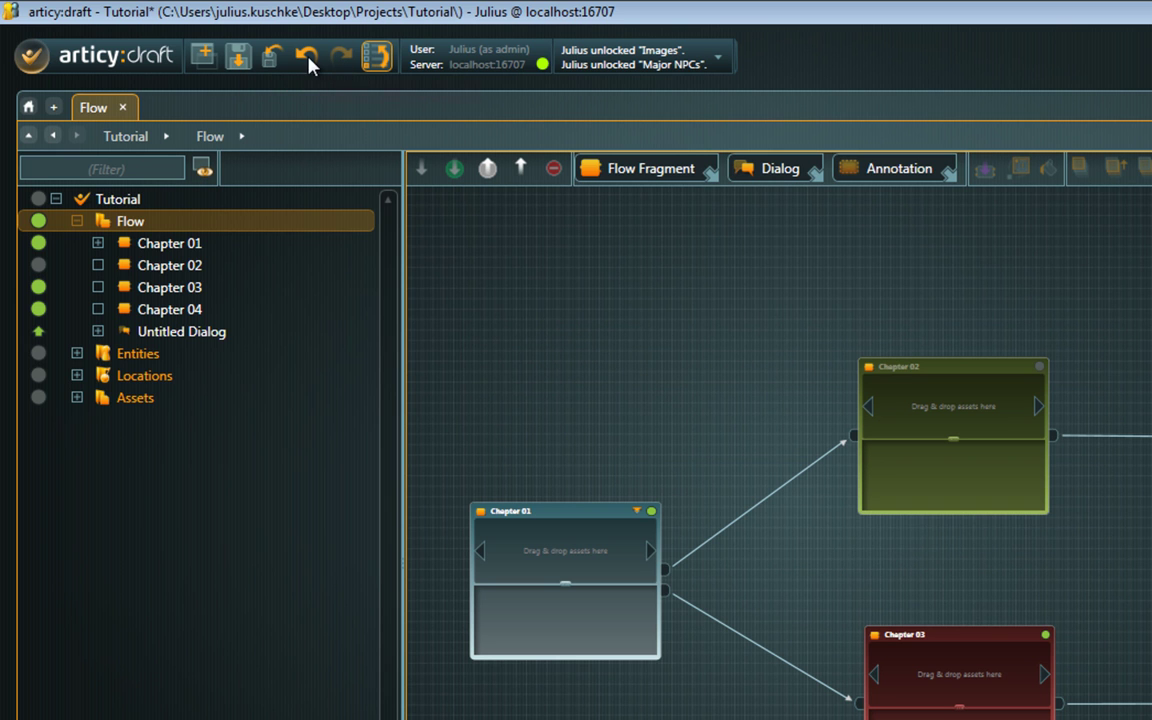
- View the history of past actions and the list of recent lock and unlock activity
click(375, 57)
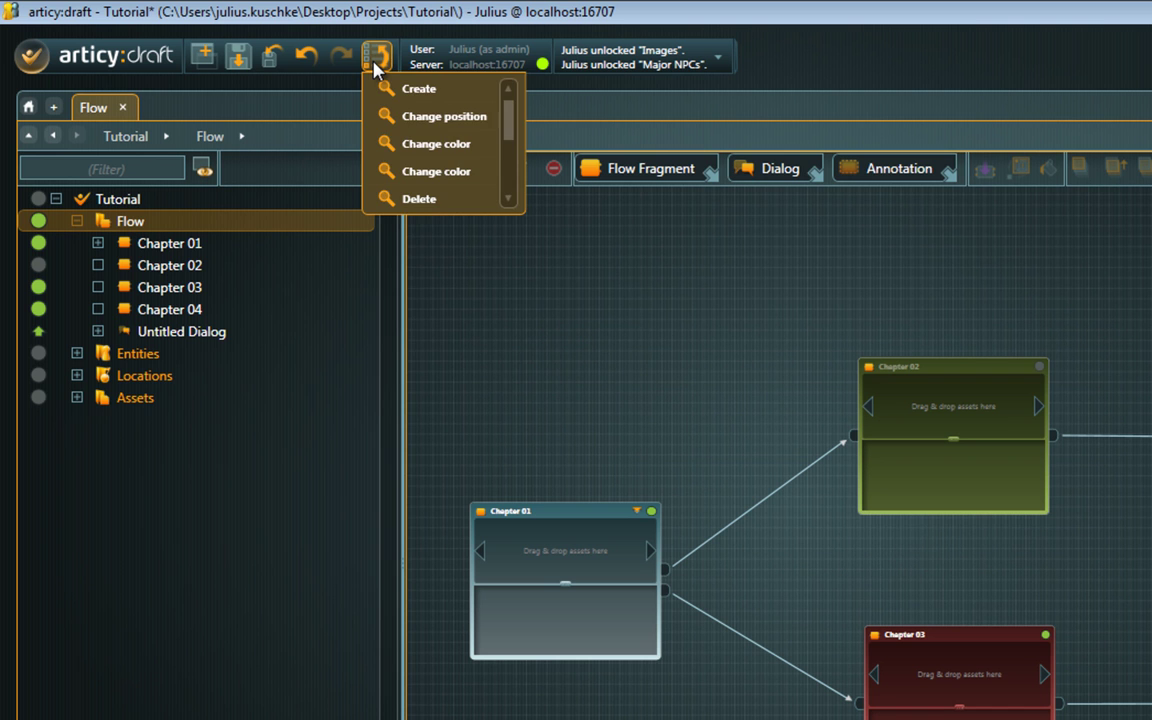
click(377, 60)
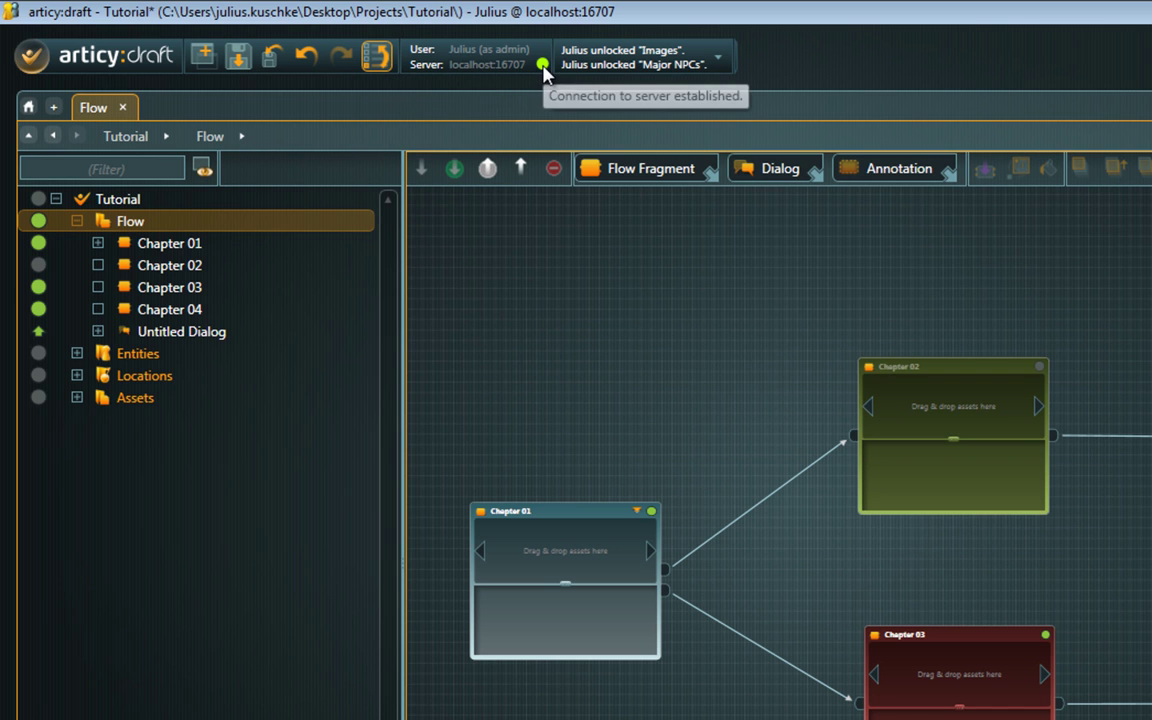
click(716, 60)
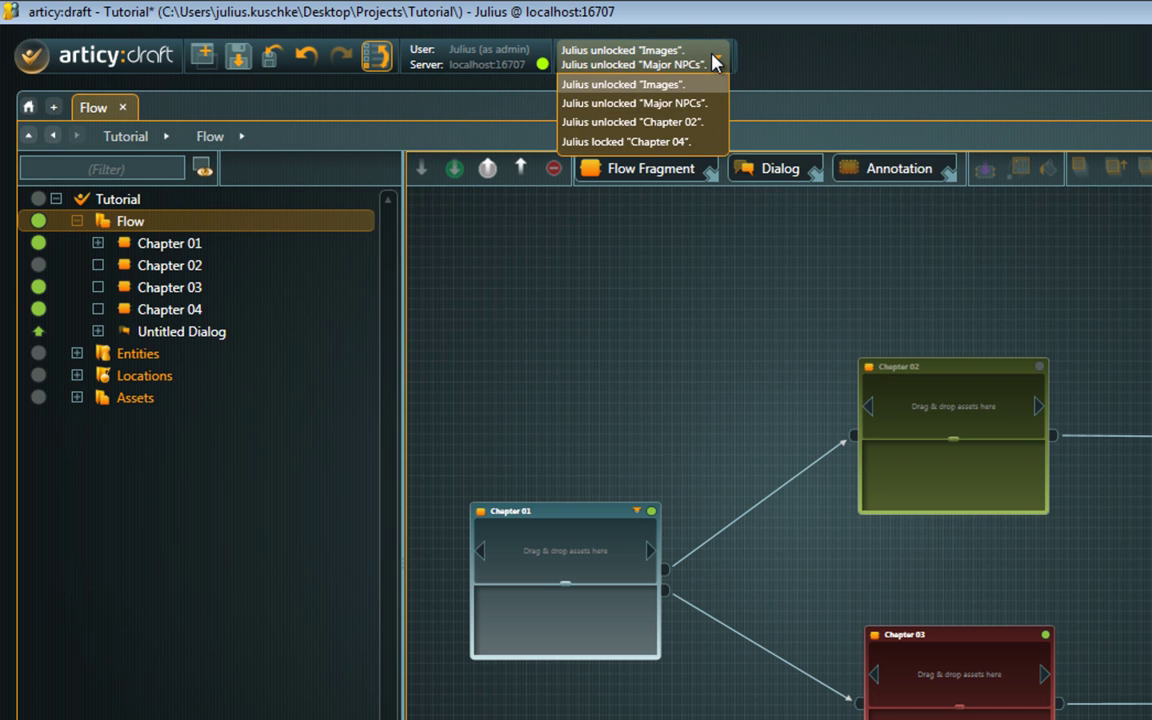
click(716, 62)
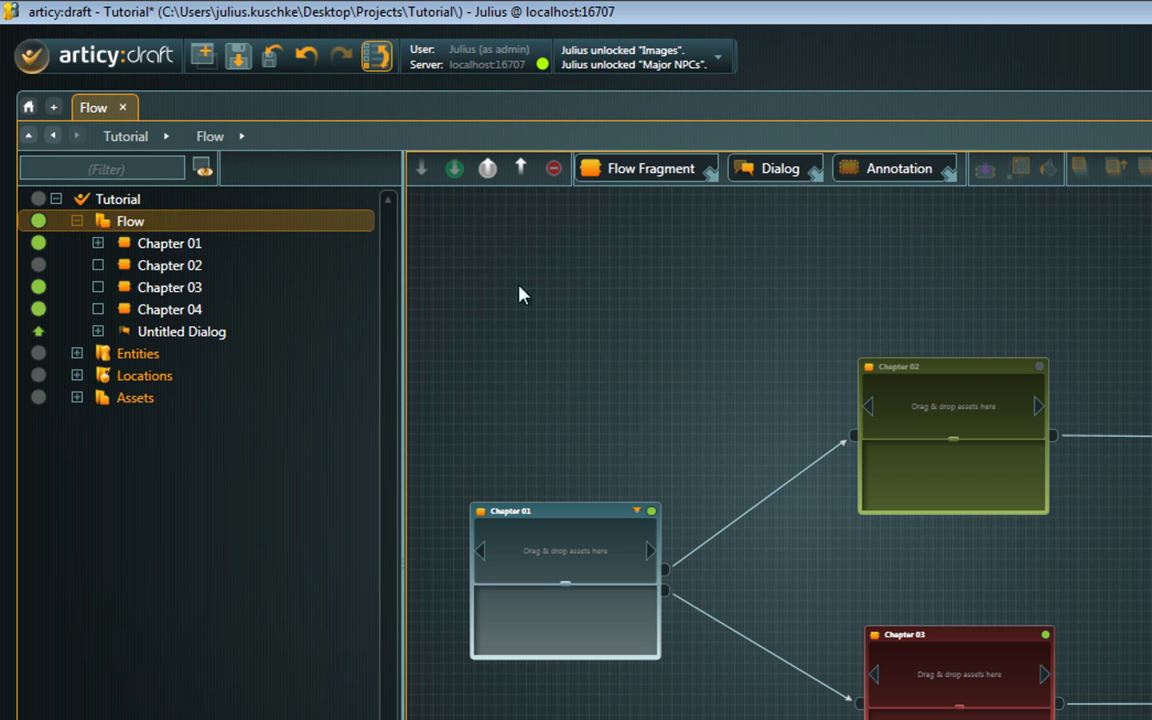
- Open an additional project tab and close it again
click(54, 110)
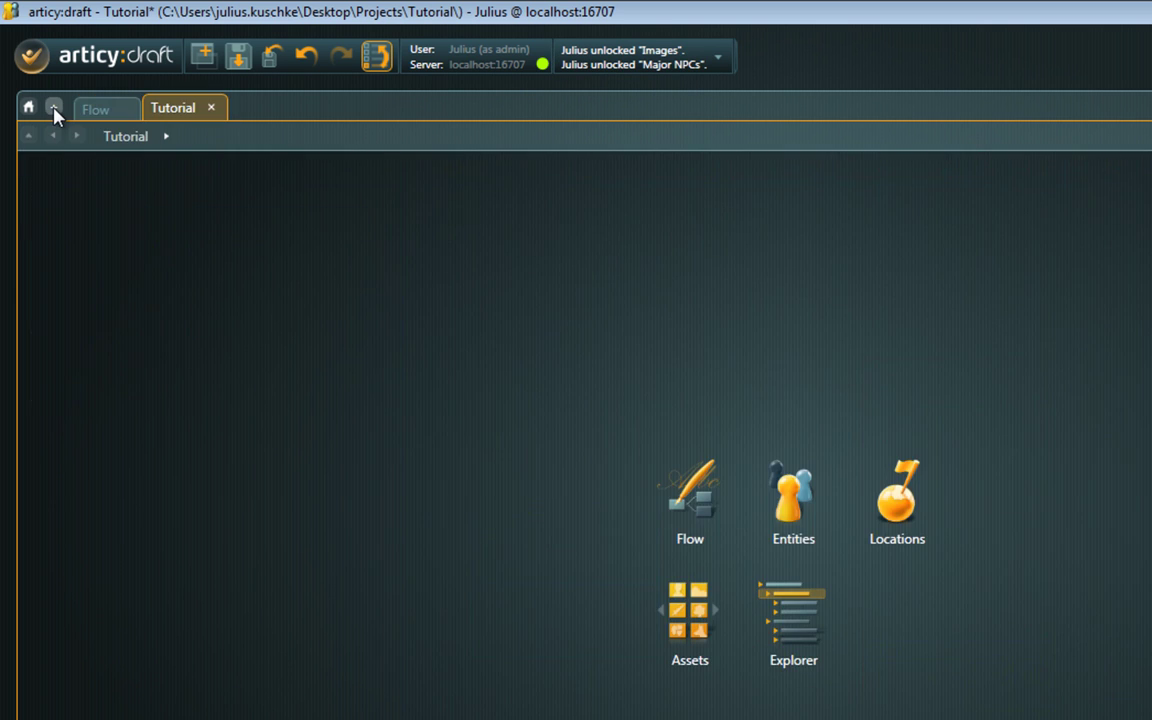
click(212, 110)
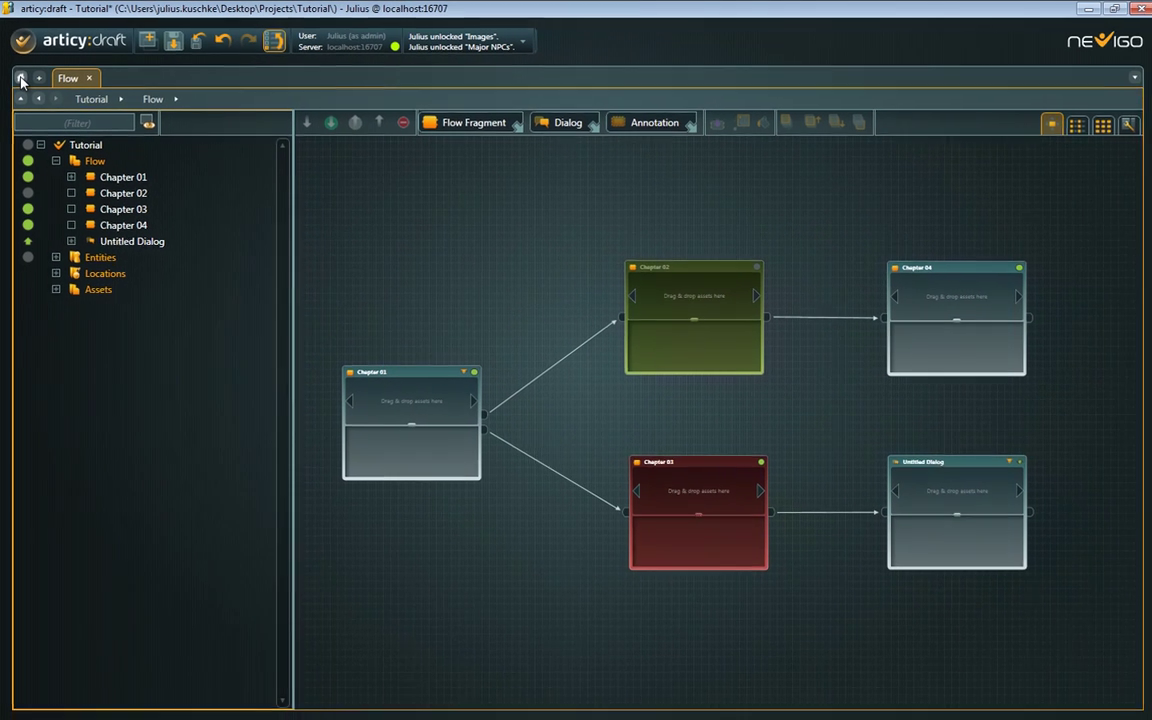
- Return to the project's start page and open the Flow folder through the Explorer
click(20, 78)
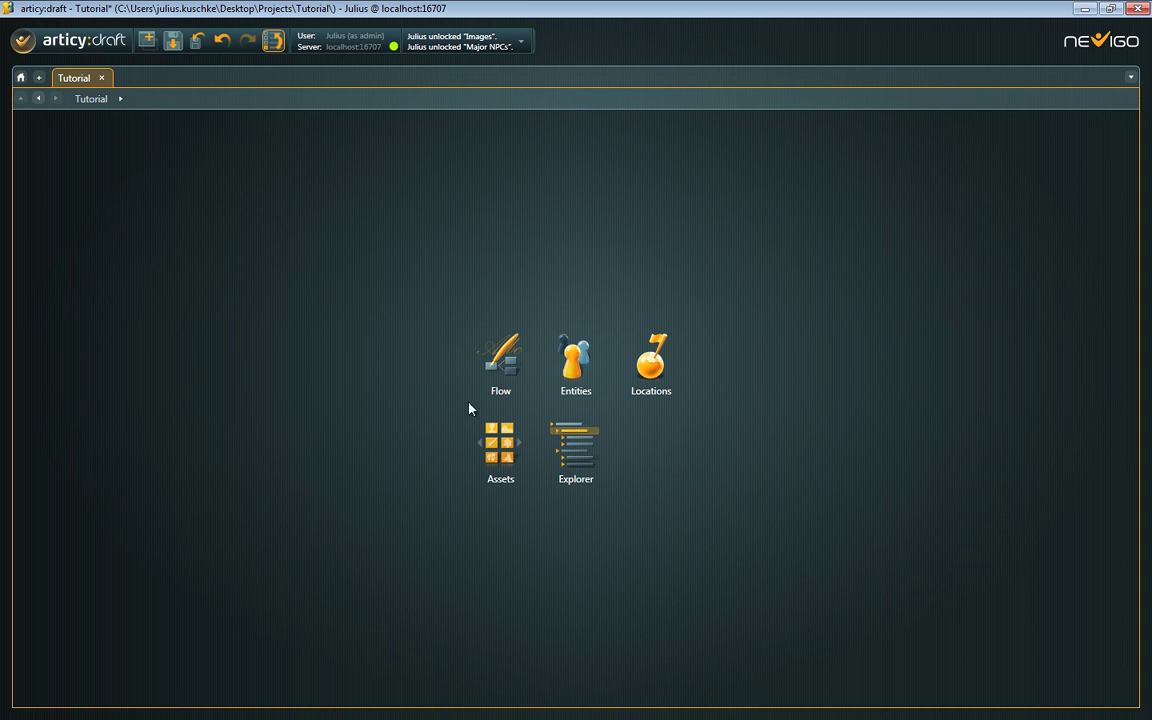
click(573, 445)
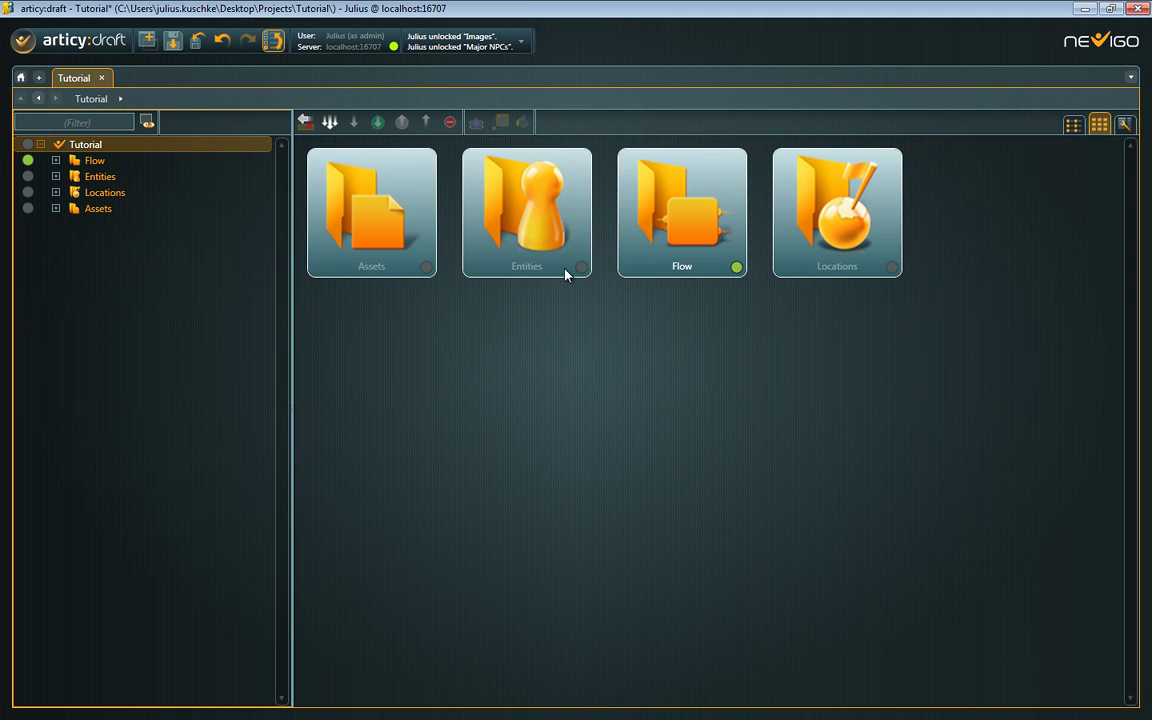
double_click(664, 218)
- Navigate back, forward and up between the Flow folder and the Tutorial project root, finishing in Flow
click(176, 99)
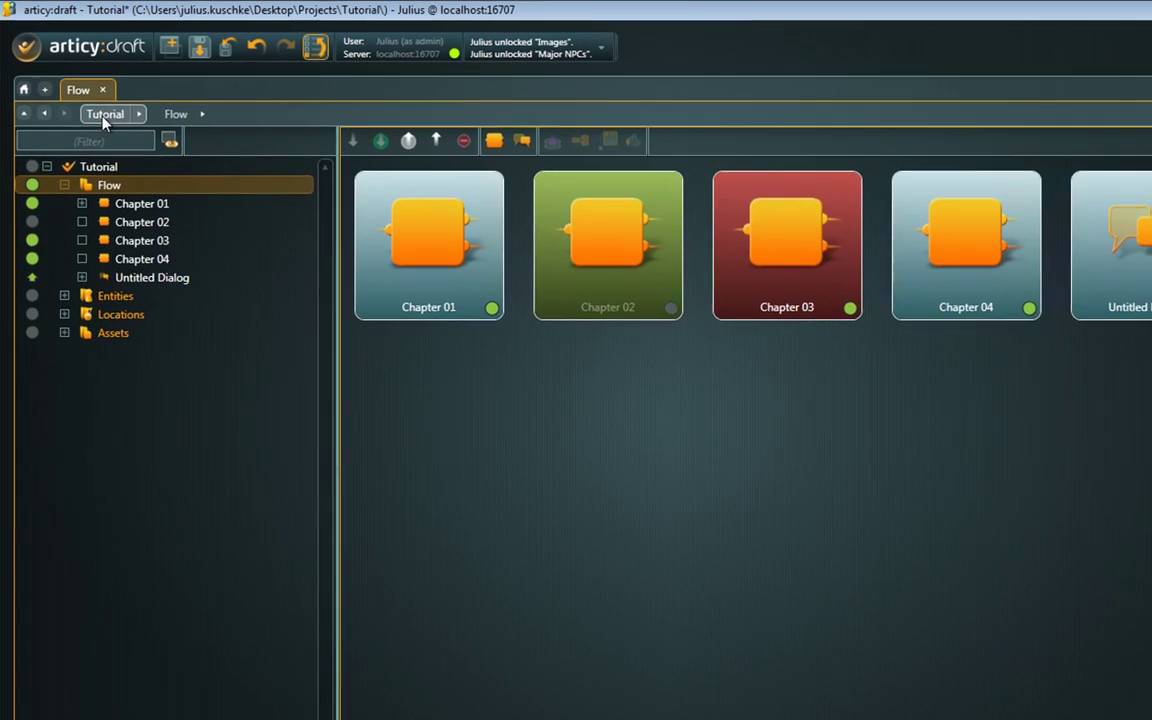
click(45, 116)
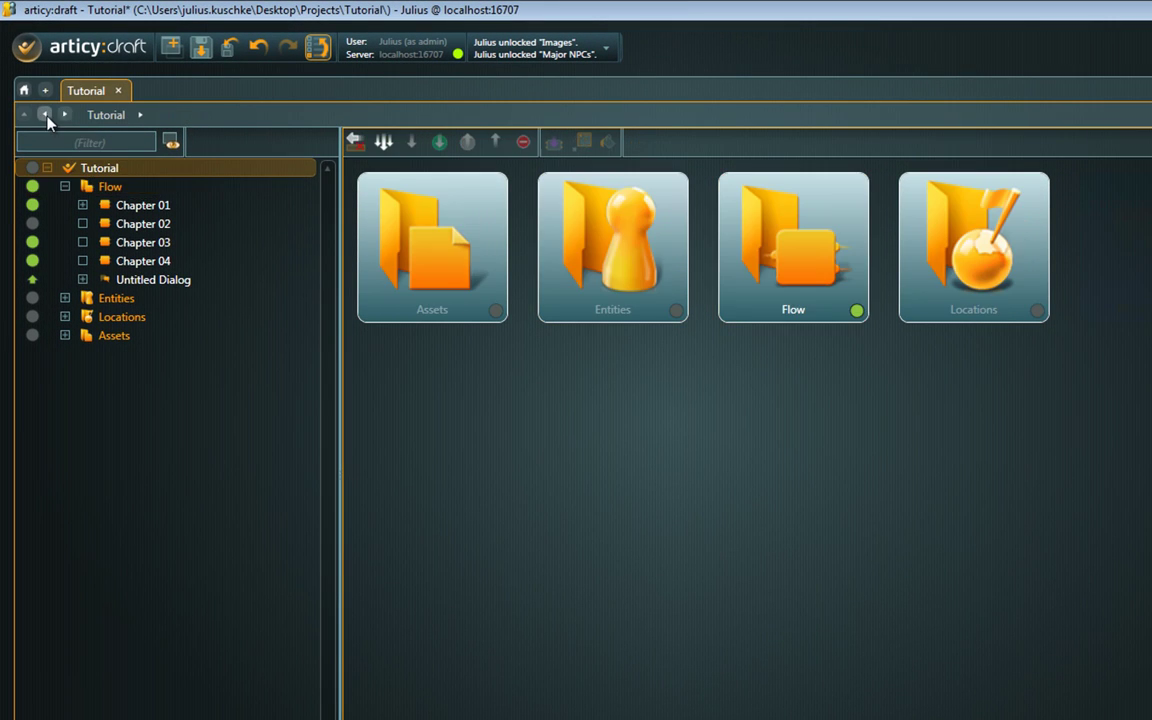
click(66, 116)
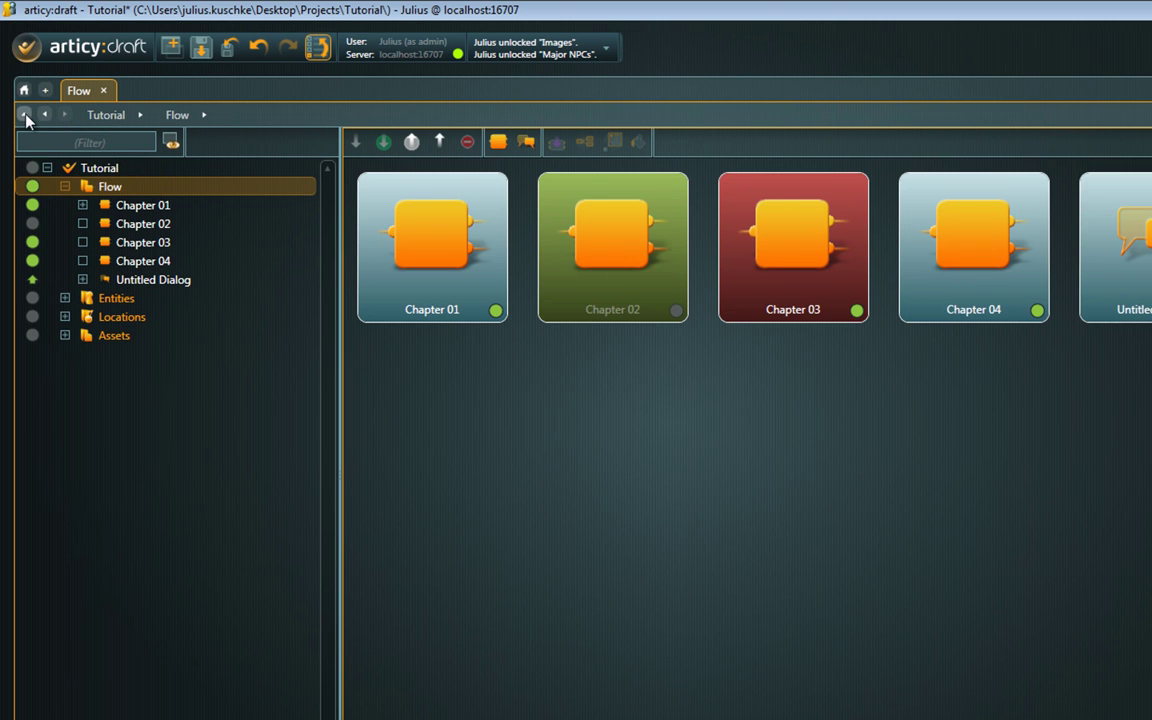
click(25, 116)
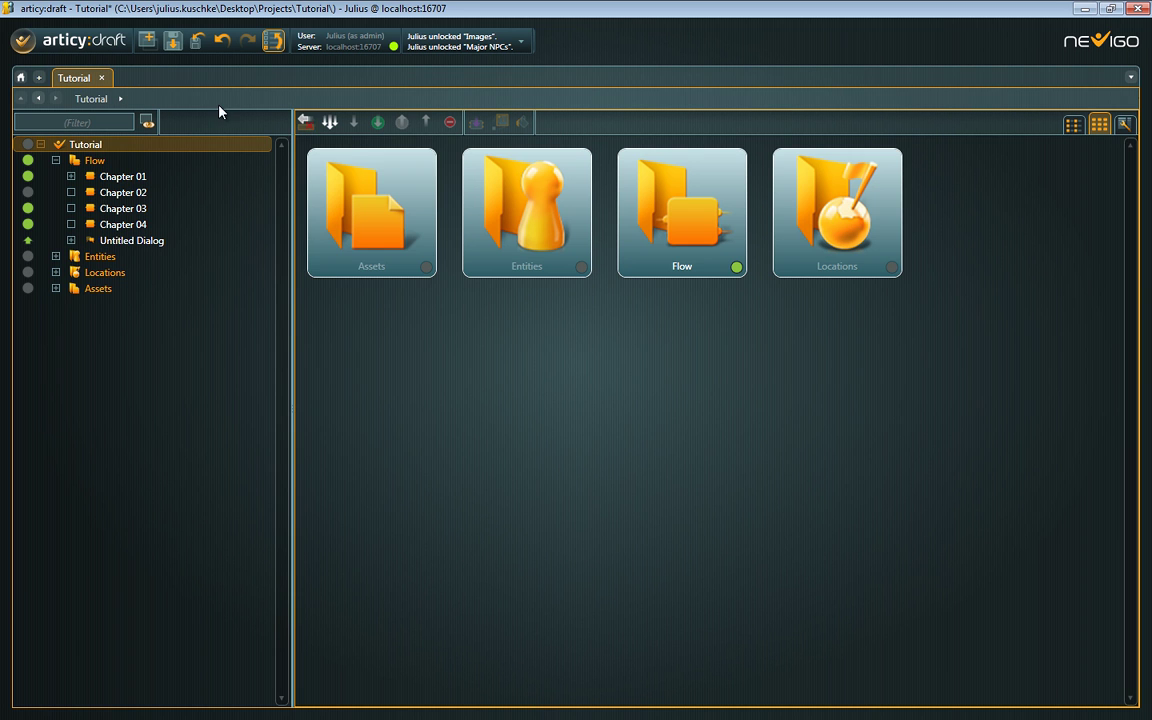
click(95, 164)
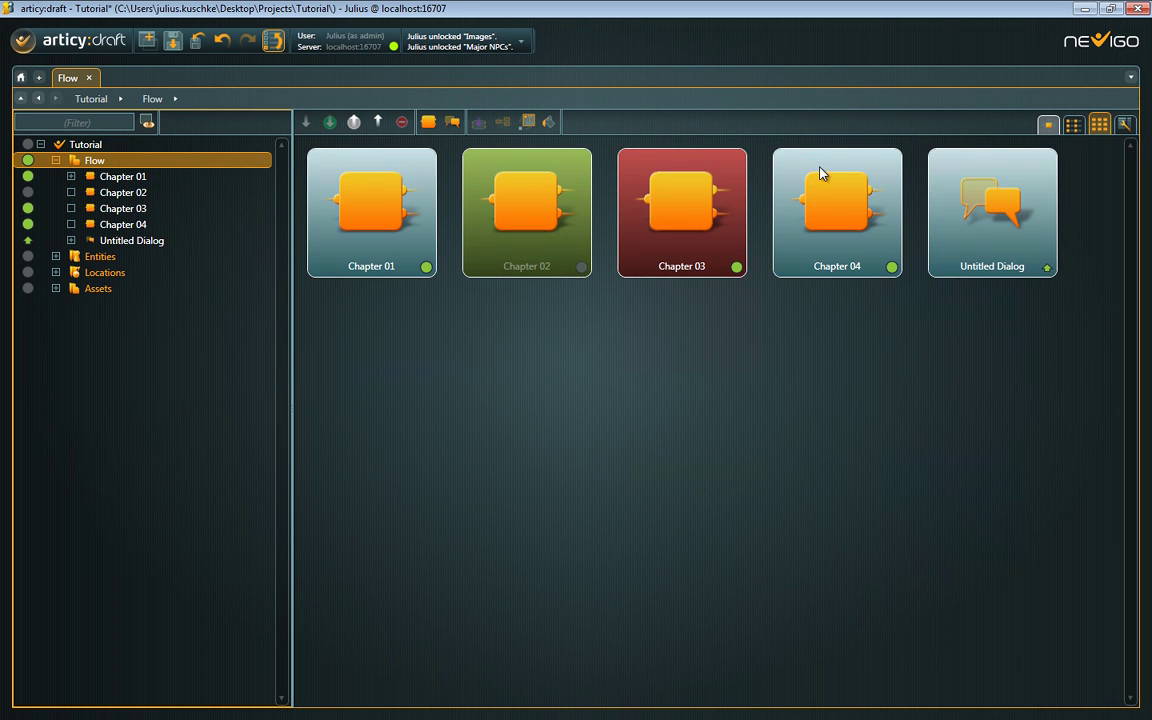
- Add a dark blue flow fragment above Chapter 01 in the Flow diagram and delete it
drag(470, 122, 372, 250)
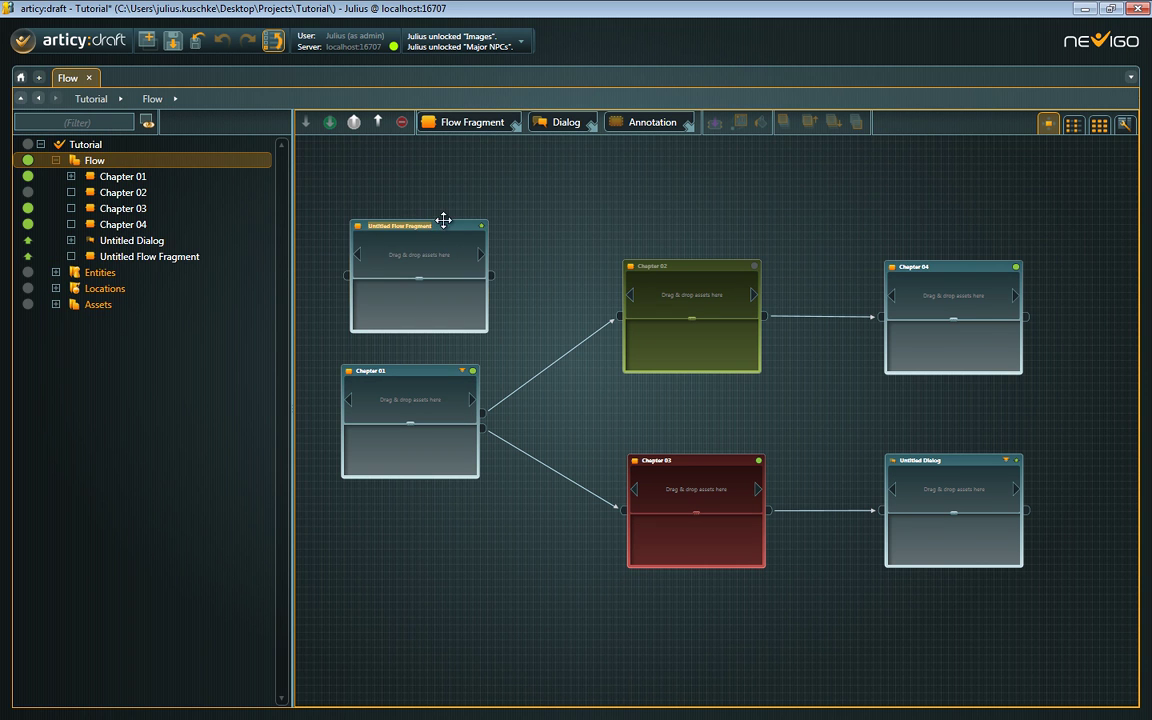
key(Return)
click(760, 122)
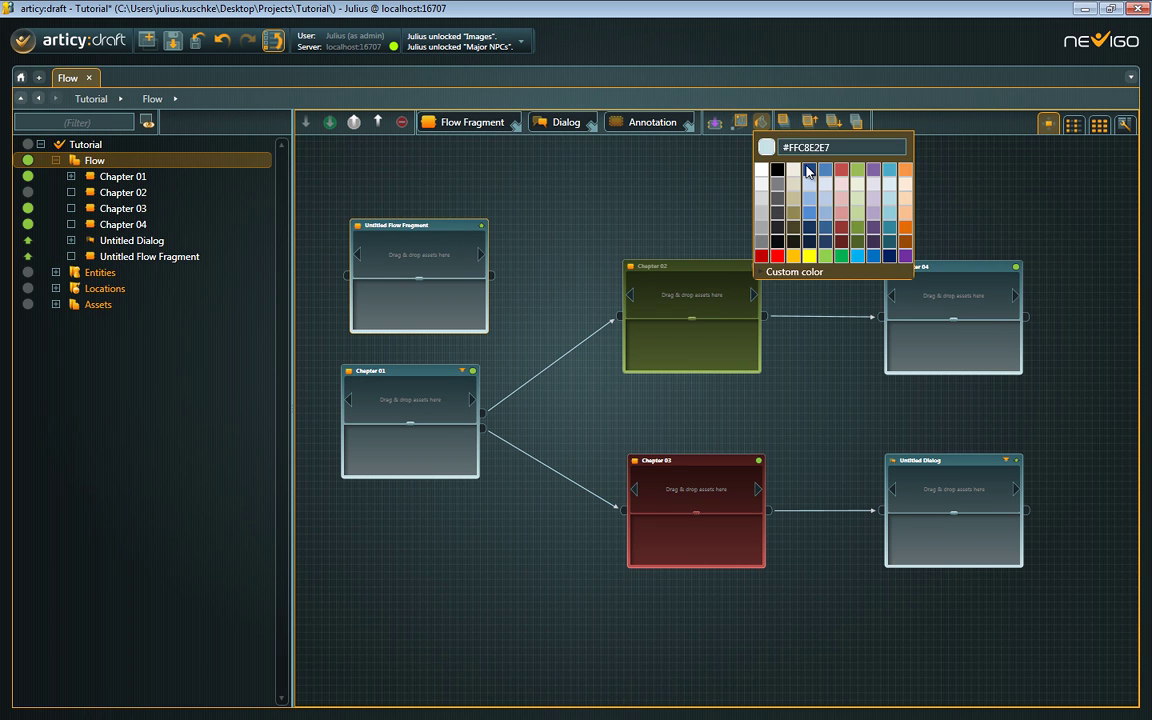
click(766, 172)
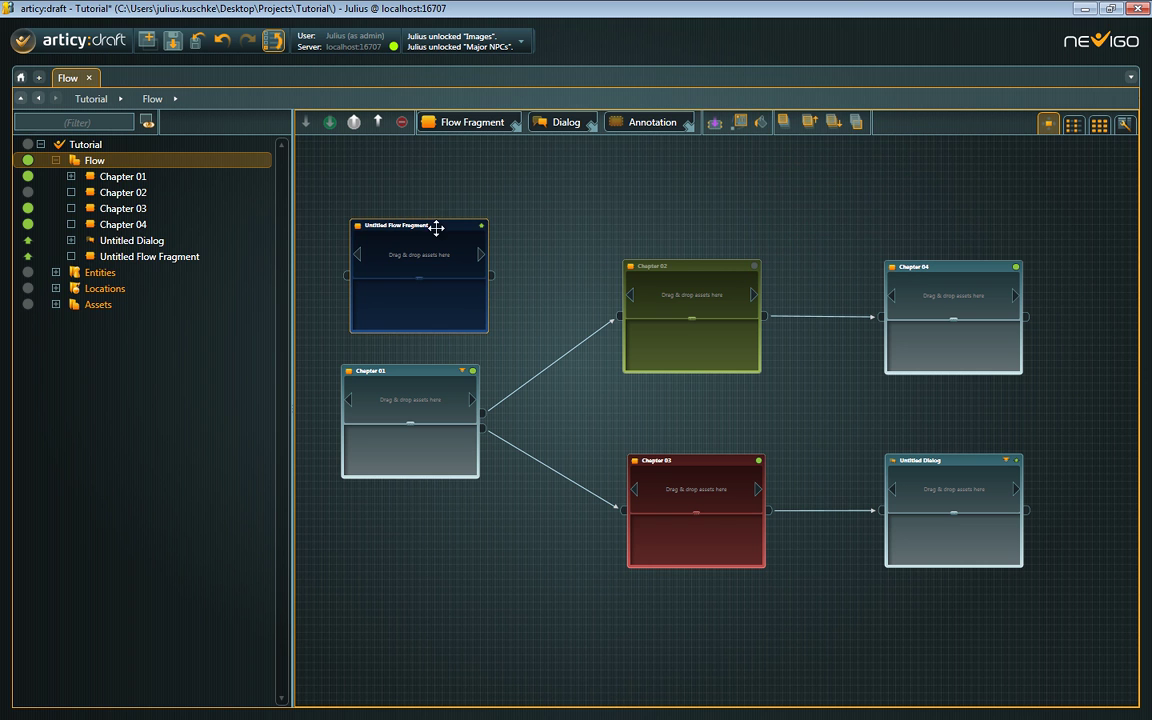
key(Delete)
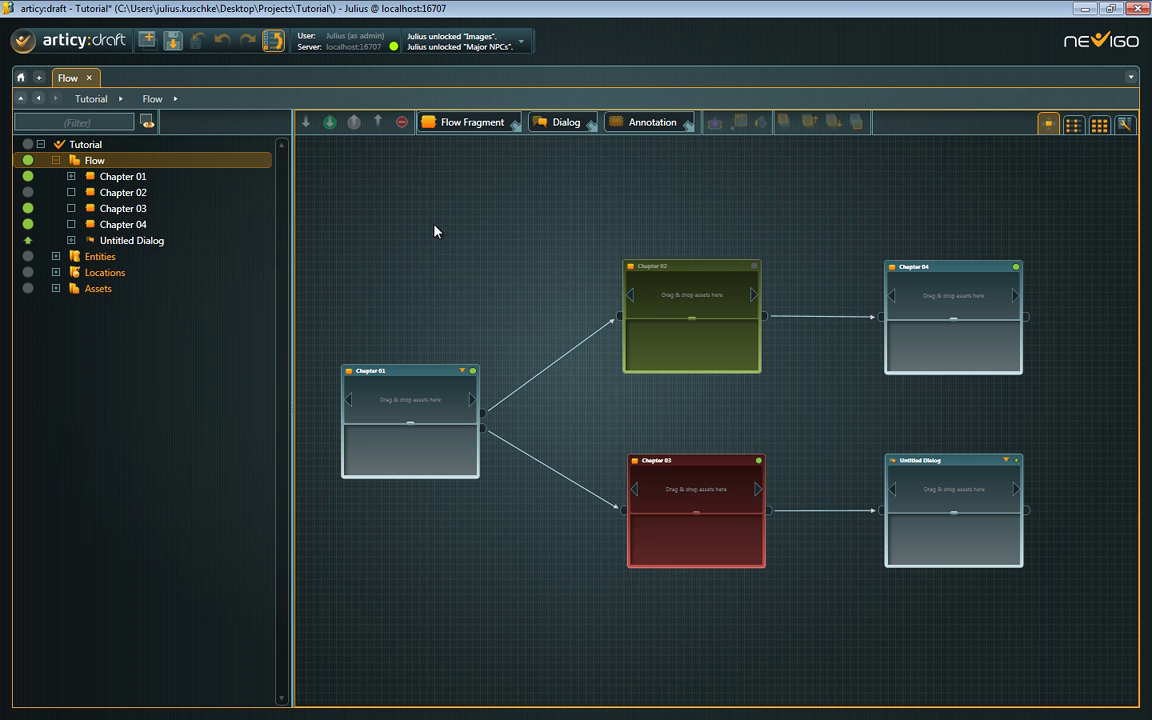
- Add a flow fragment in the empty canvas area above Chapter 01 and undo its creation
right_click(435, 228)
mouse_move(500, 238)
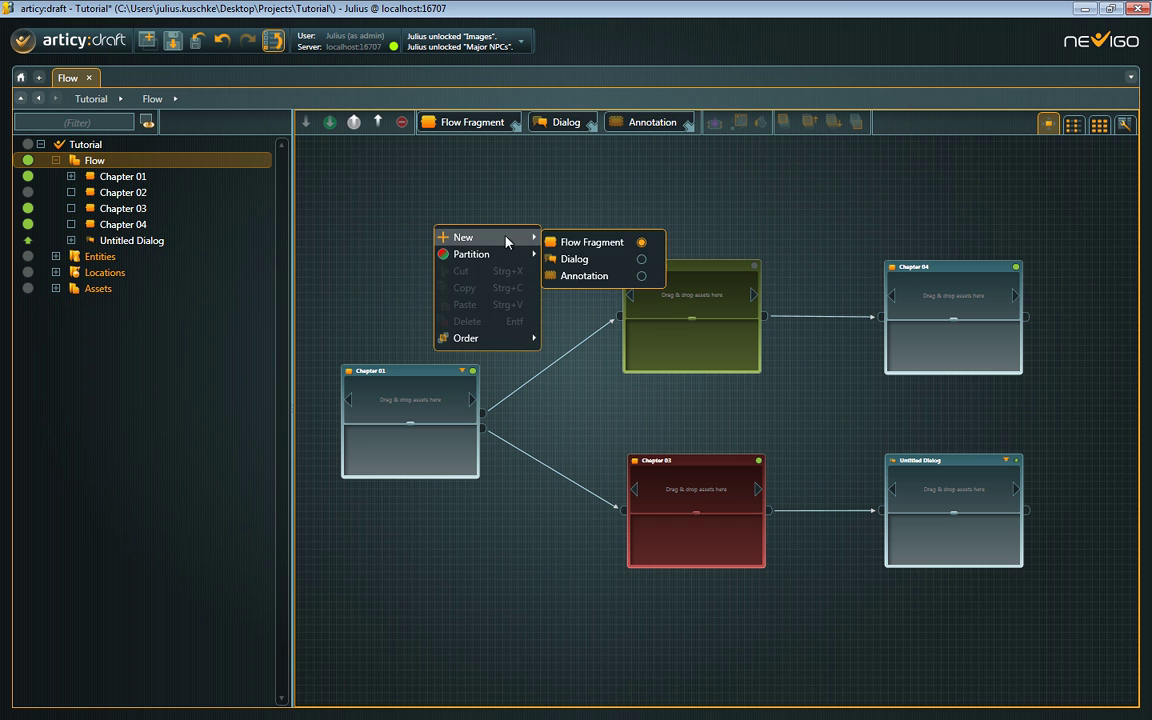
click(605, 242)
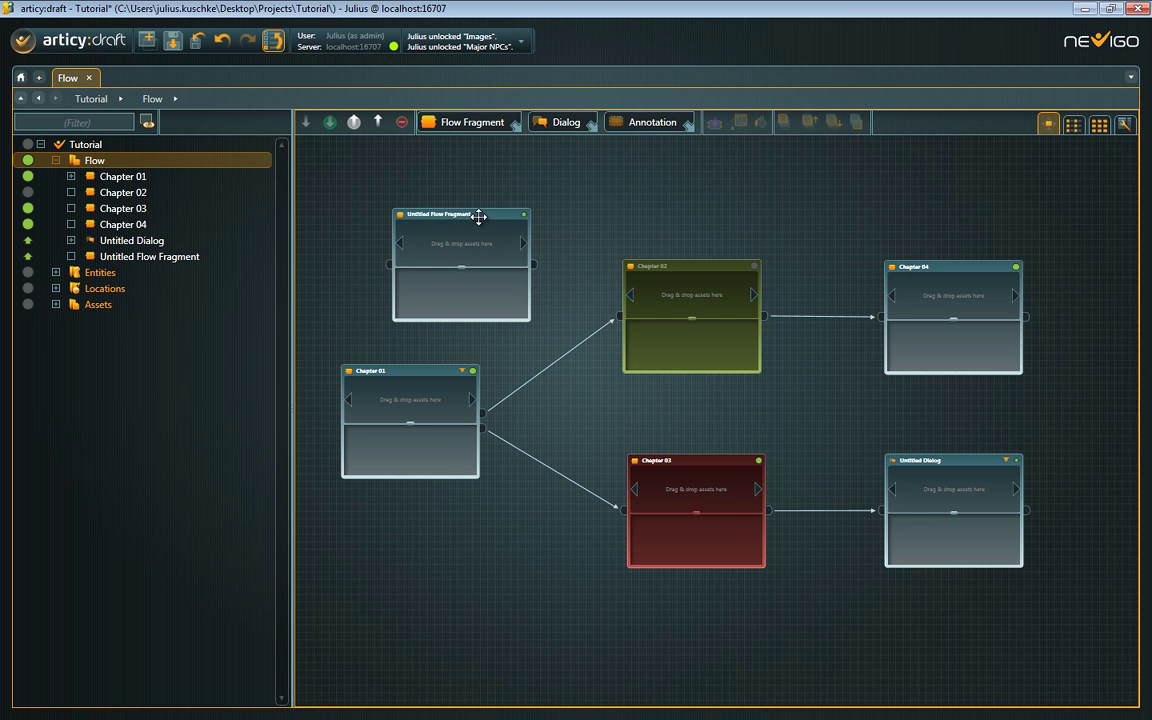
key(ctrl+z)
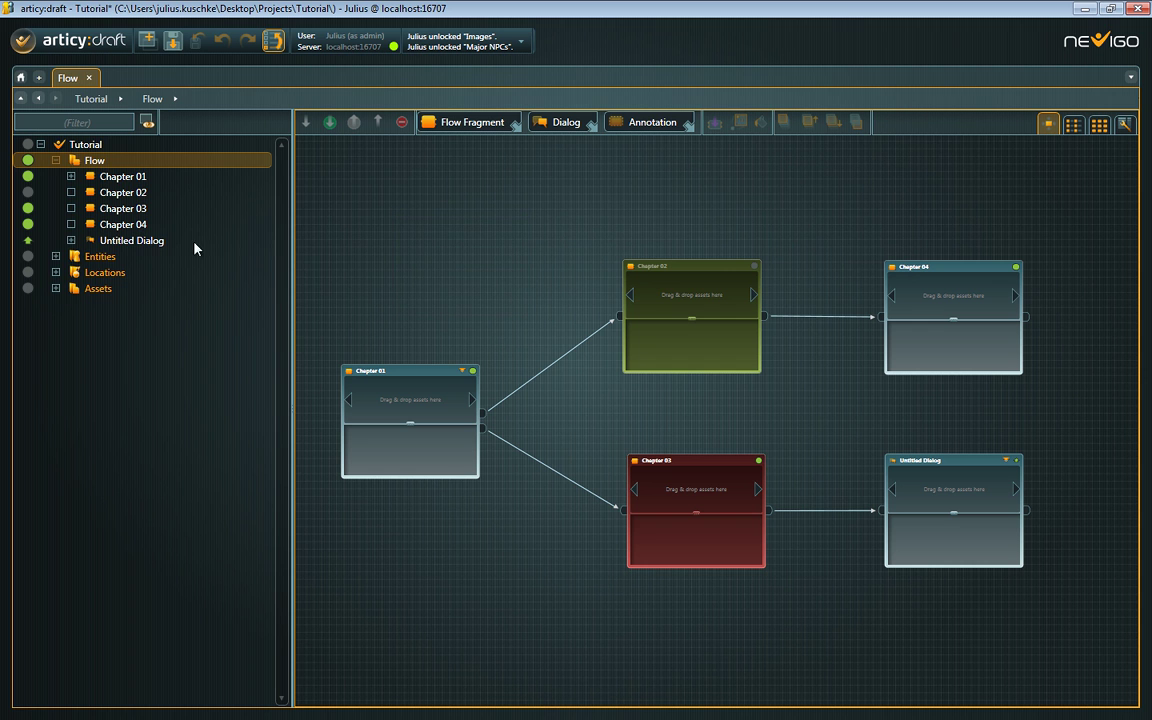
- Expand the Entities, Locations and Major NPCs branches in the project tree
click(56, 256)
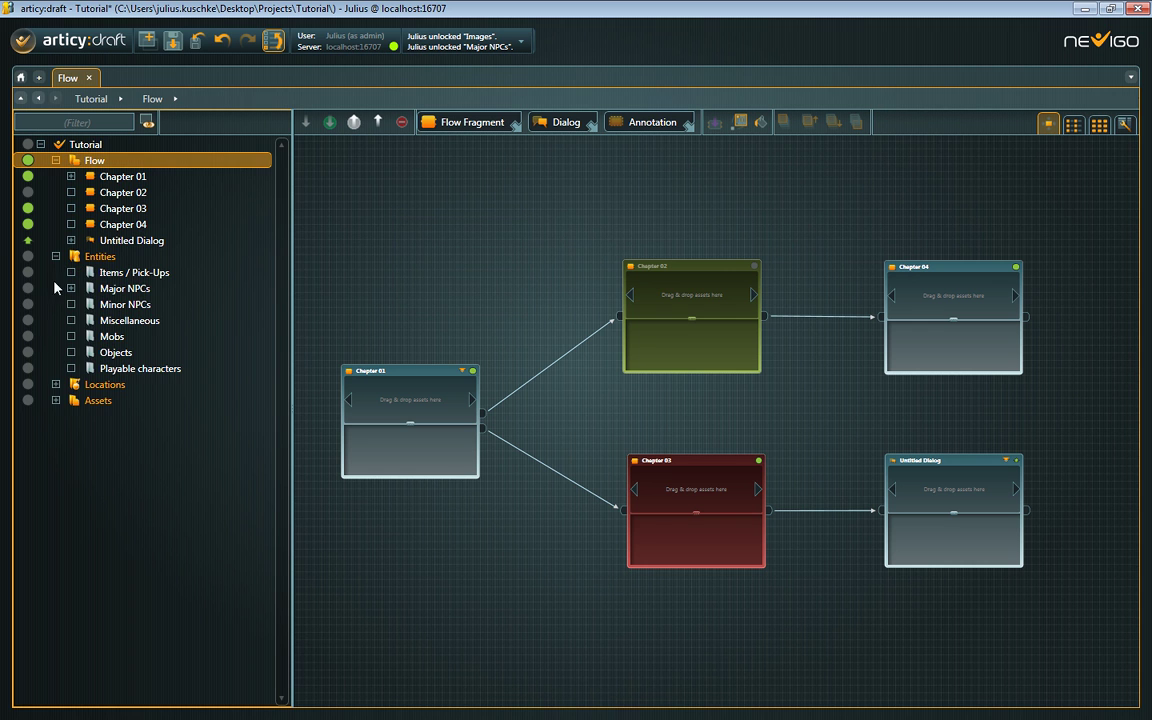
click(56, 385)
click(71, 288)
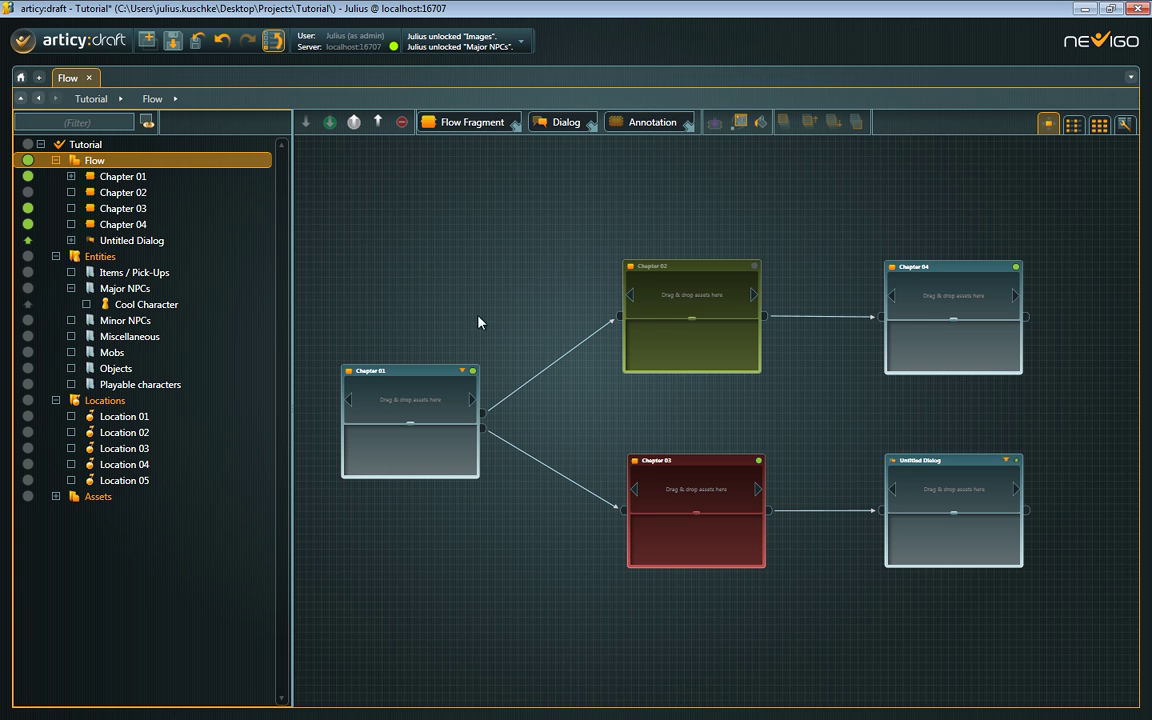
- Collapse the navigator to view the Flow diagram in the enlarged workspace, and restore the navigator
drag(540, 303, 563, 314)
scroll(563, 314, up, 1)
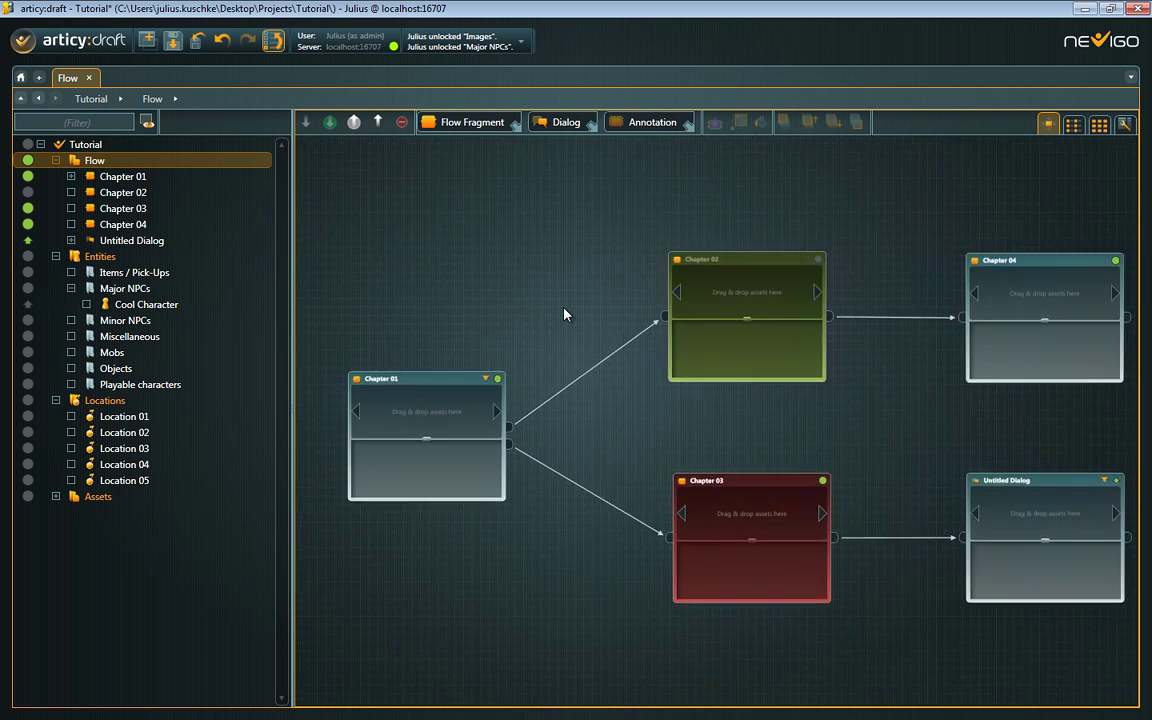
scroll(563, 314, up, 1)
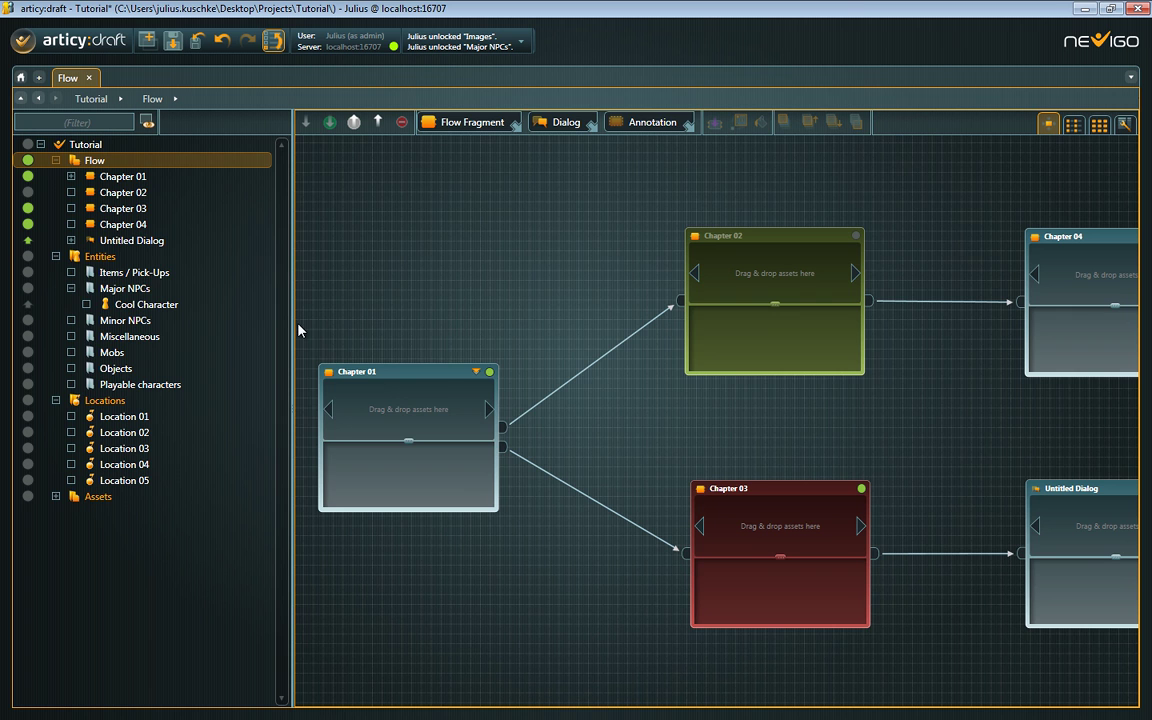
drag(290, 320, 10, 316)
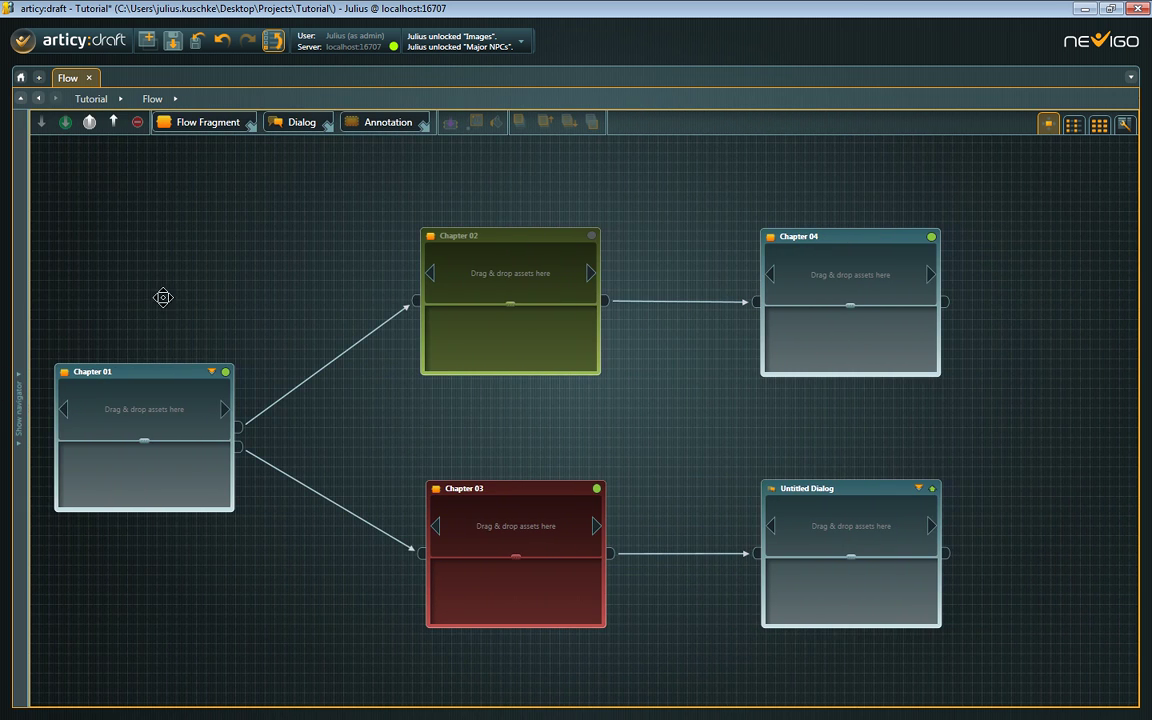
drag(163, 297, 213, 298)
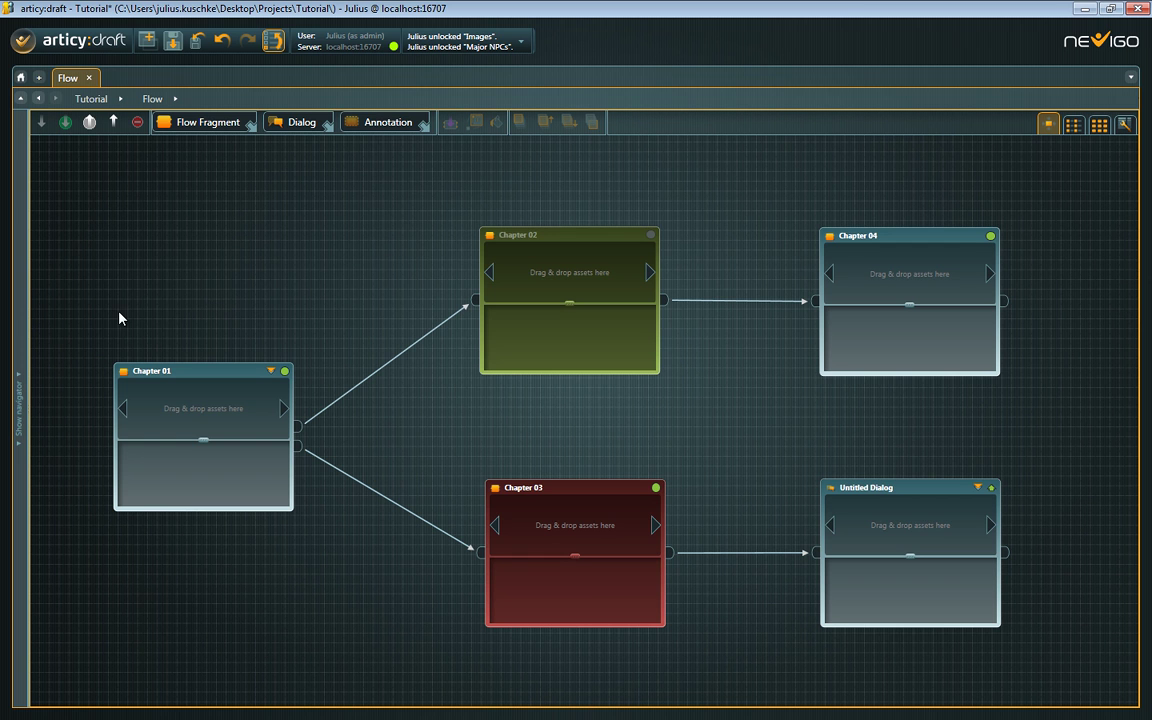
click(20, 320)
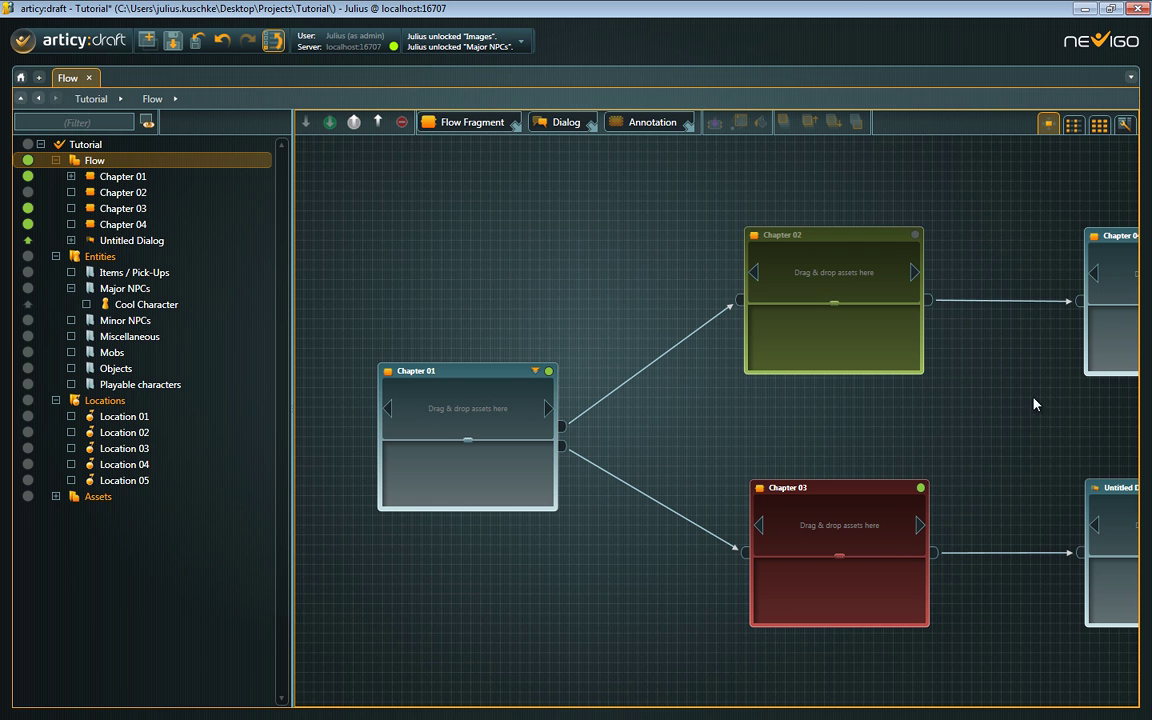
drag(1013, 393, 816, 399)
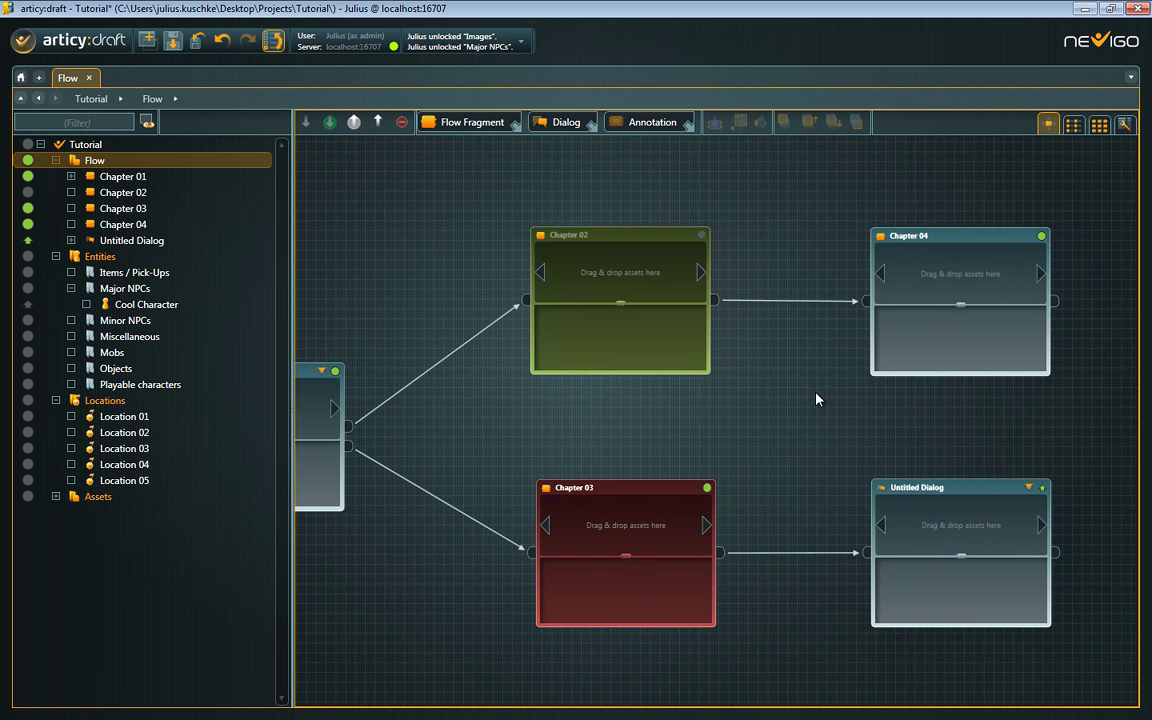
- View the Flow content as a list, as thumbnails and as a diagram, and show its property sheet
click(1073, 126)
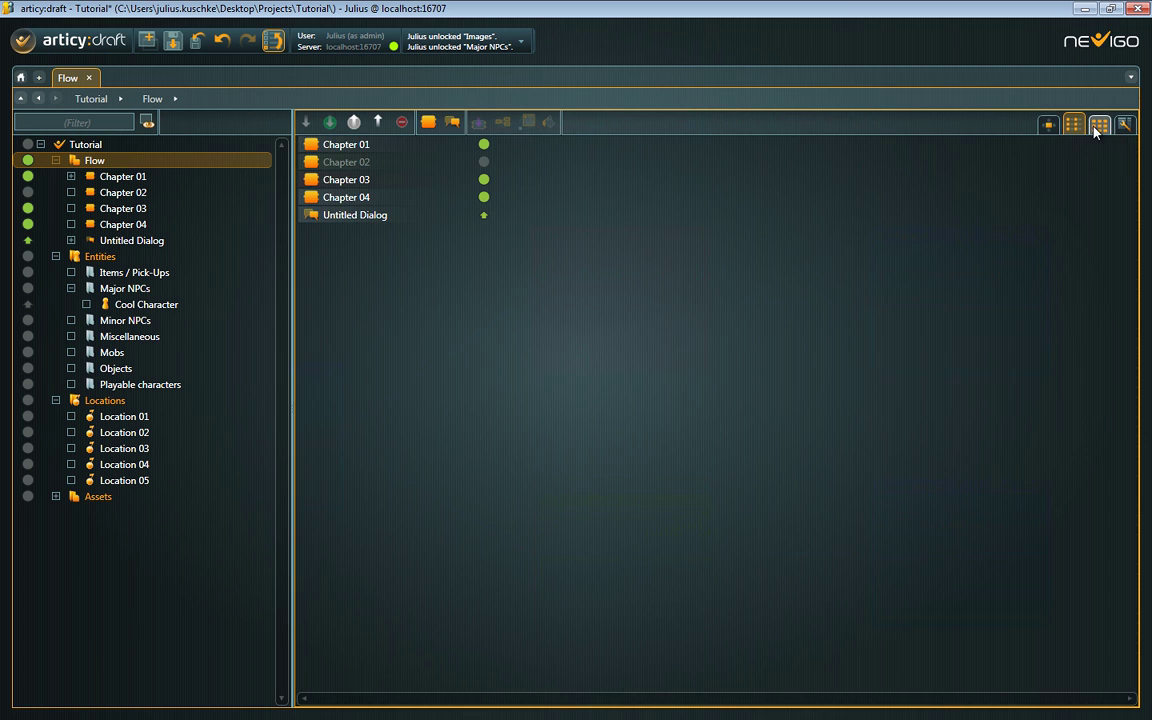
click(1098, 126)
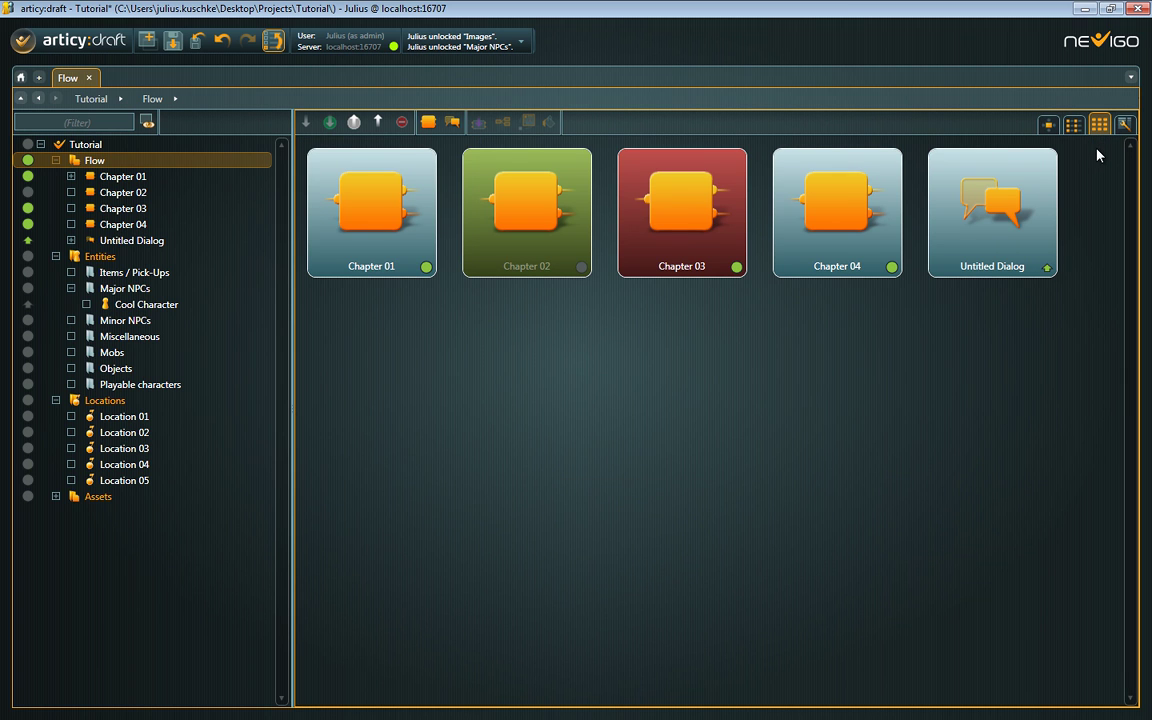
click(1048, 126)
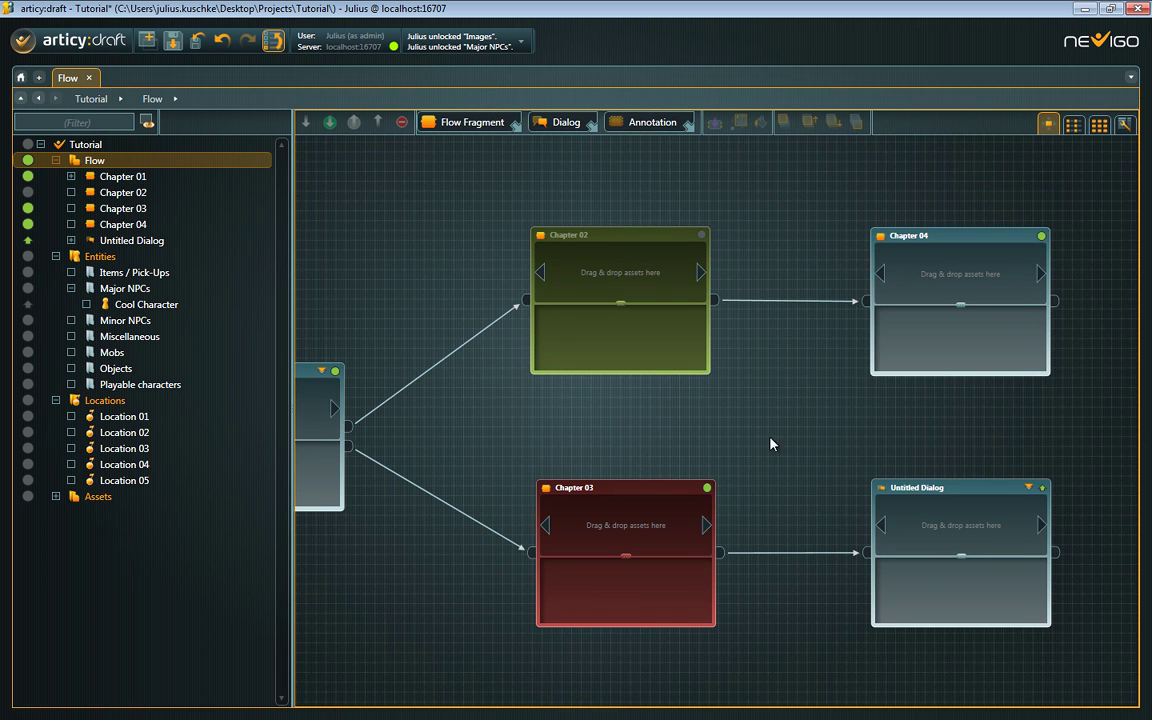
click(1125, 127)
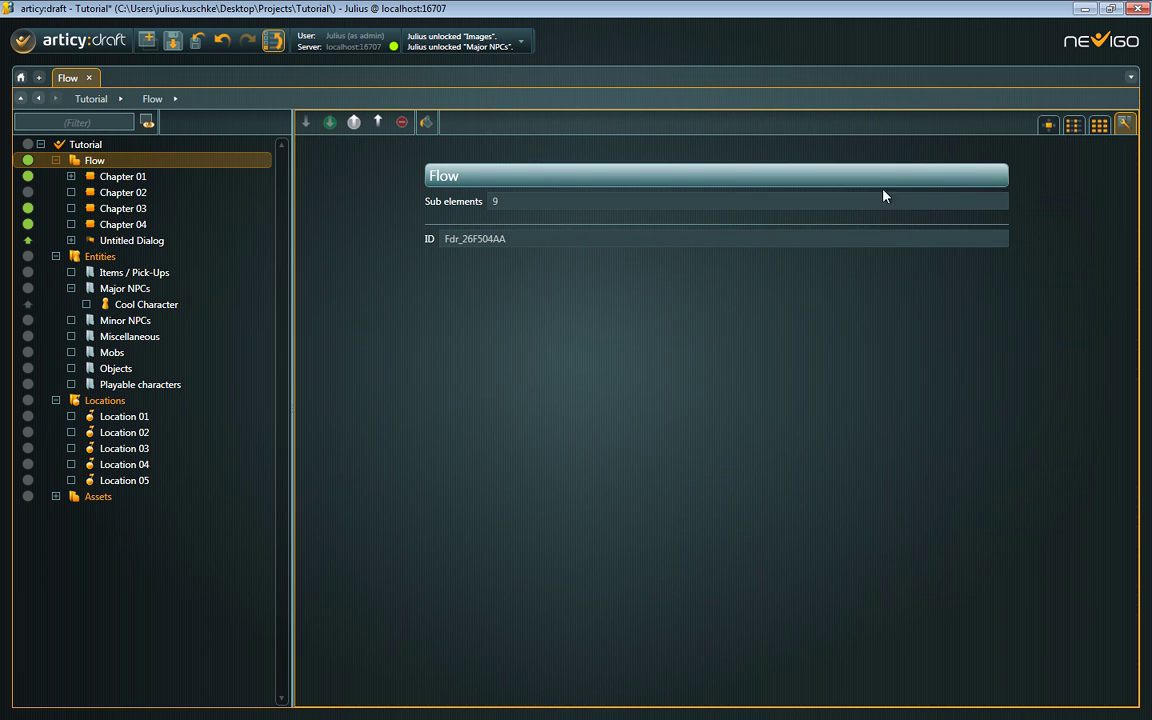
- Open the Cool Character property sheet with the navigator collapsed, and split the workspace into two side-by-side panes
click(117, 305)
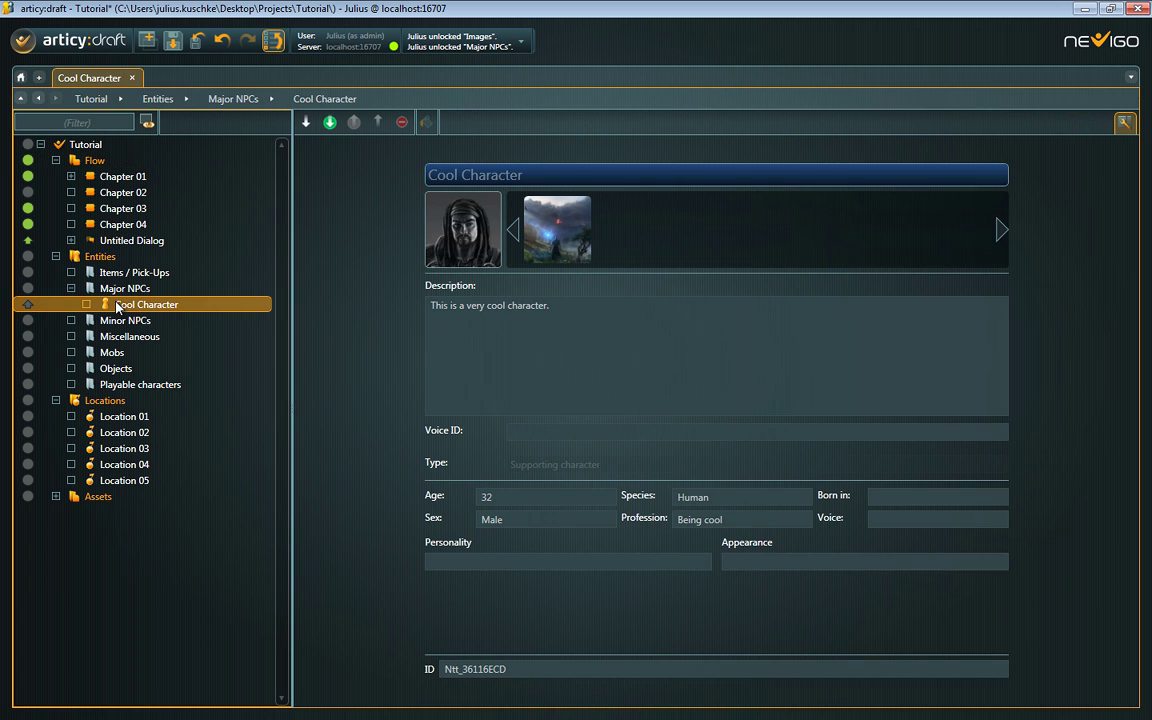
click(290, 301)
click(1146, 386)
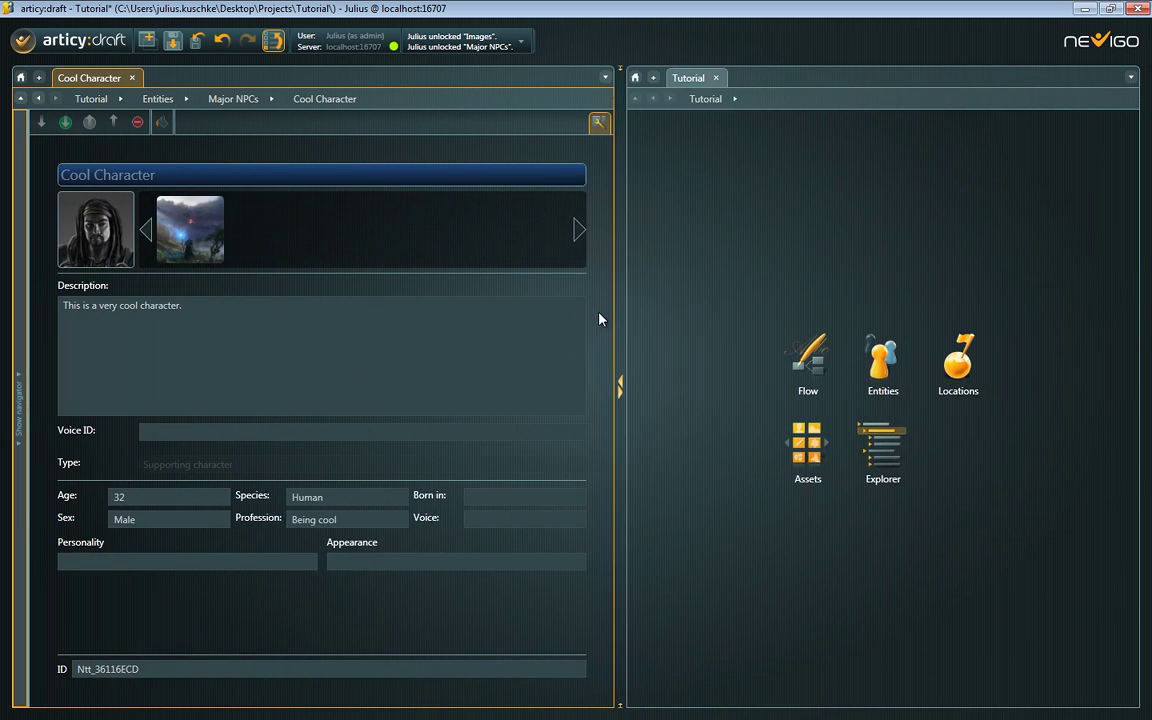
- Show the Flow diagram in the new pane with its navigator collapsed, and enter the Untitled Dialog node
click(808, 362)
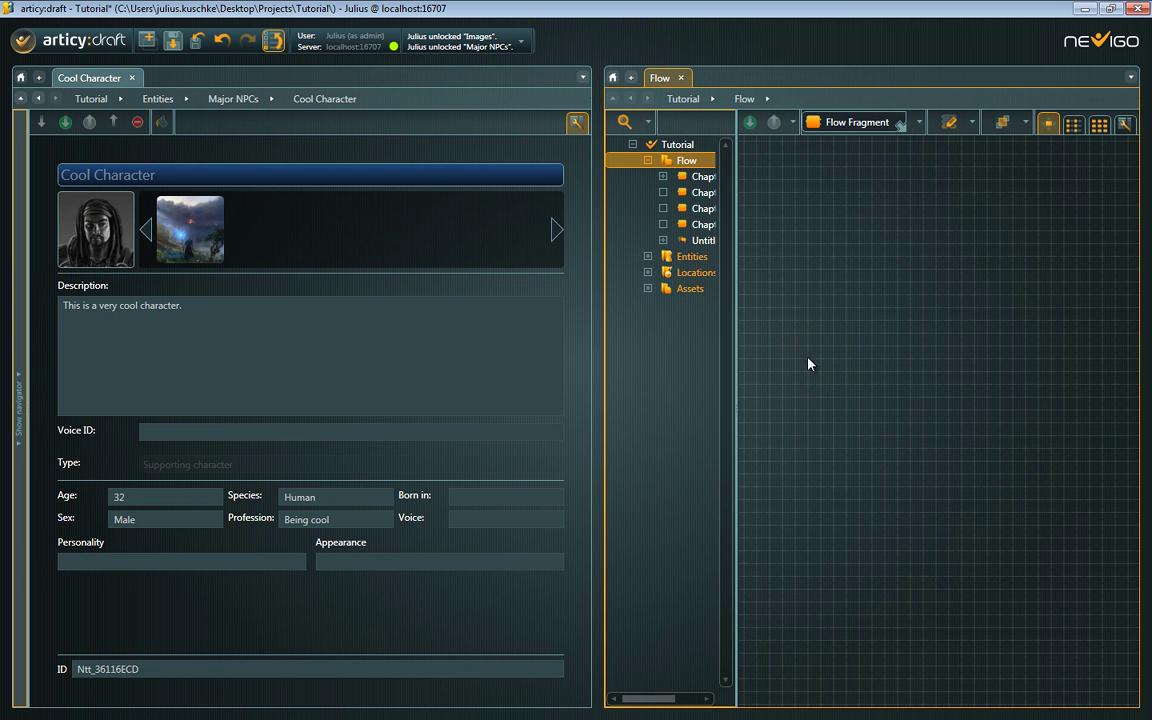
click(736, 352)
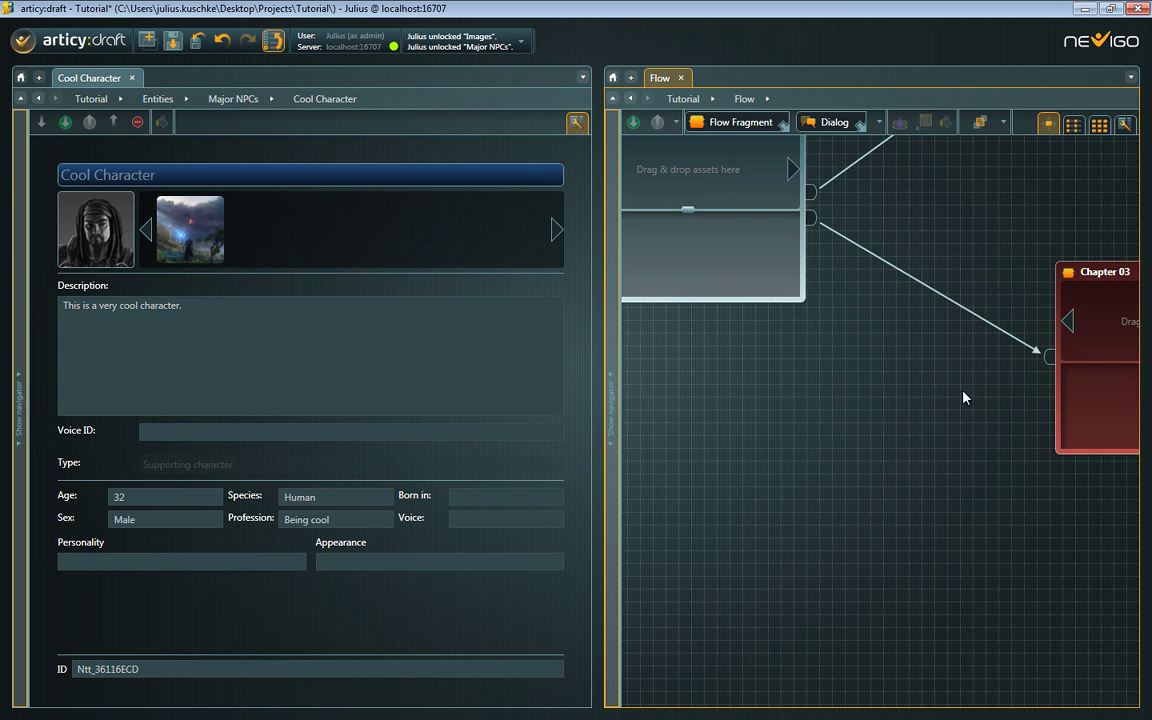
drag(963, 397, 699, 427)
scroll(1057, 478, down, 2)
drag(1057, 478, 784, 458)
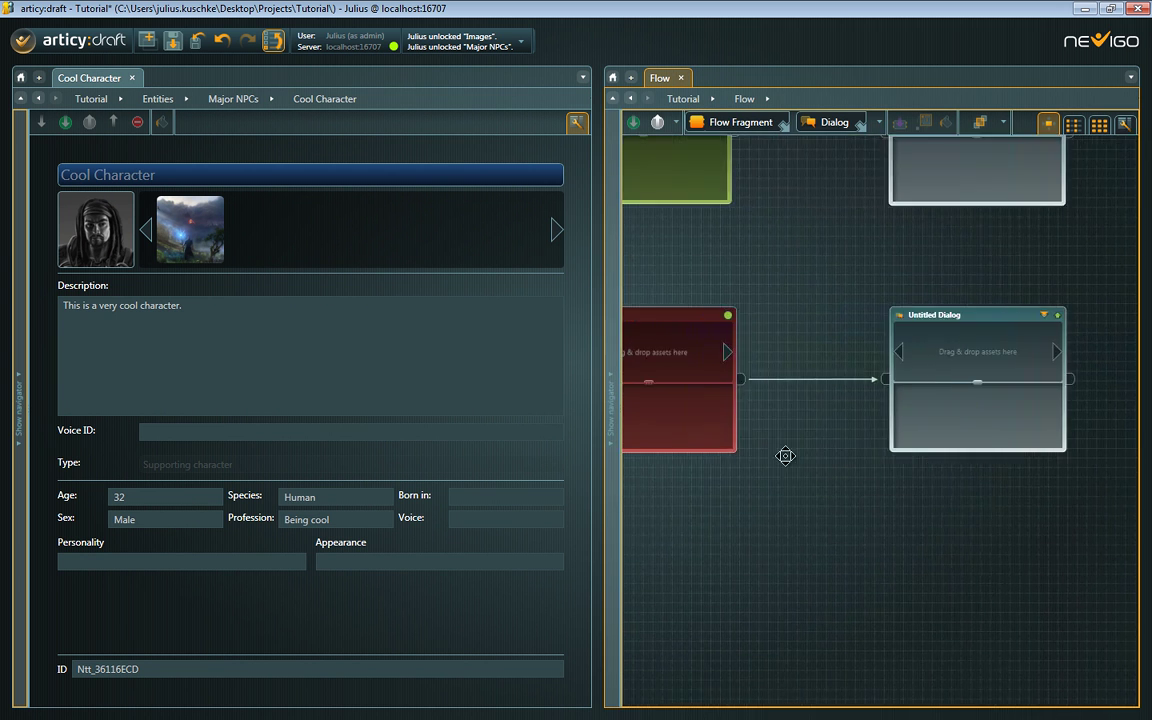
double_click(928, 421)
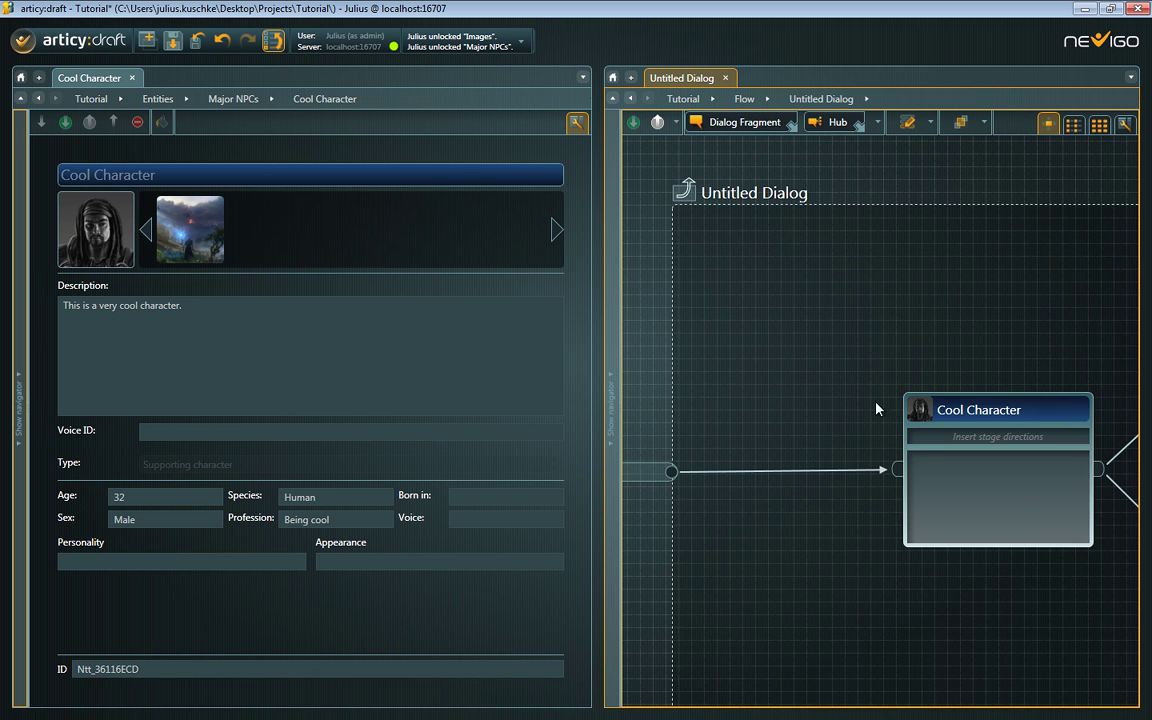
- Enter the line "Hi there!" in the Cool Character dialog fragment
click(845, 418)
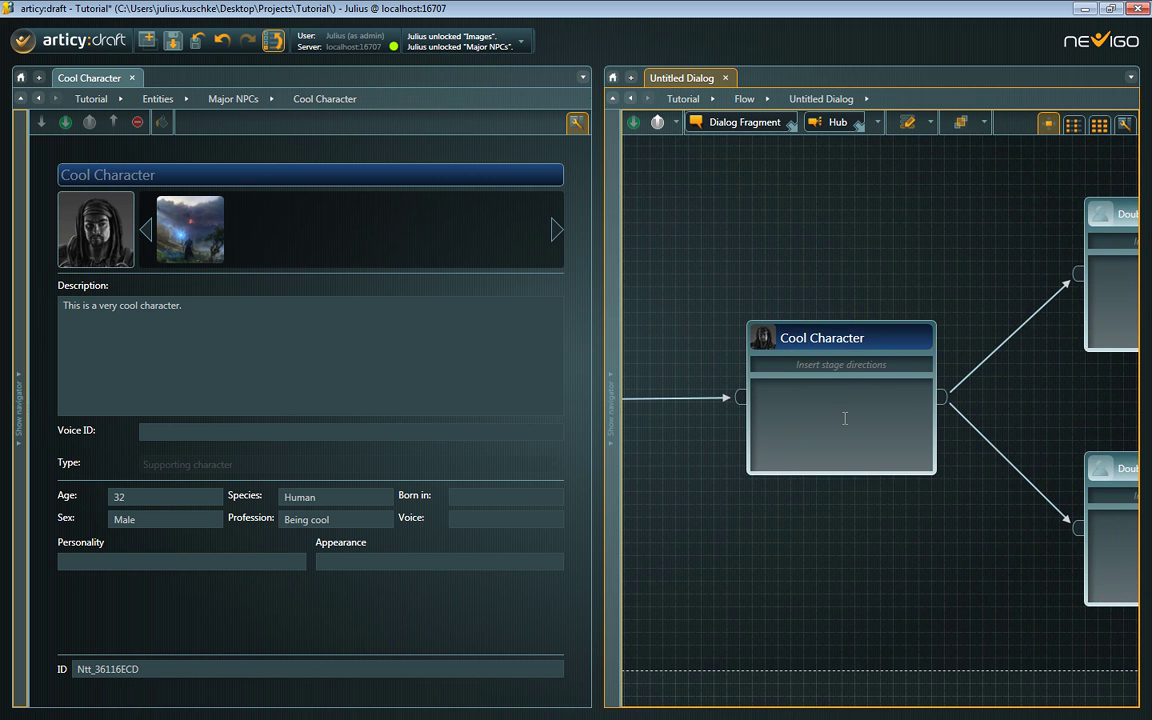
text(Hi there!)
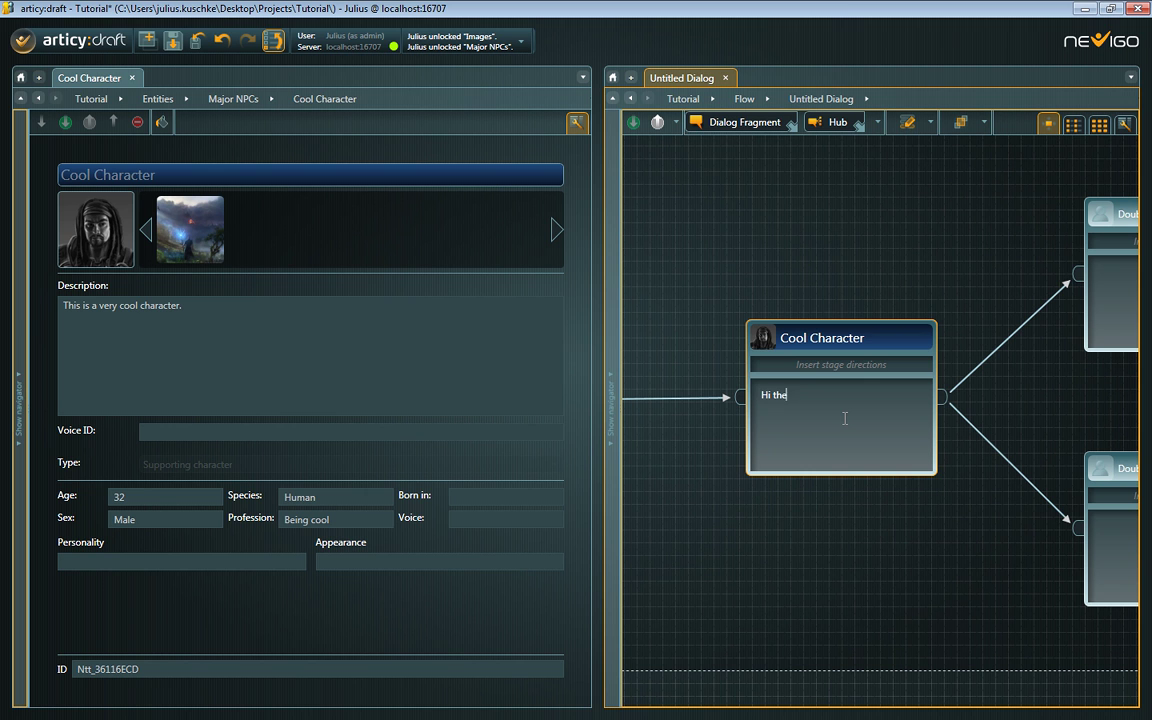
click(836, 239)
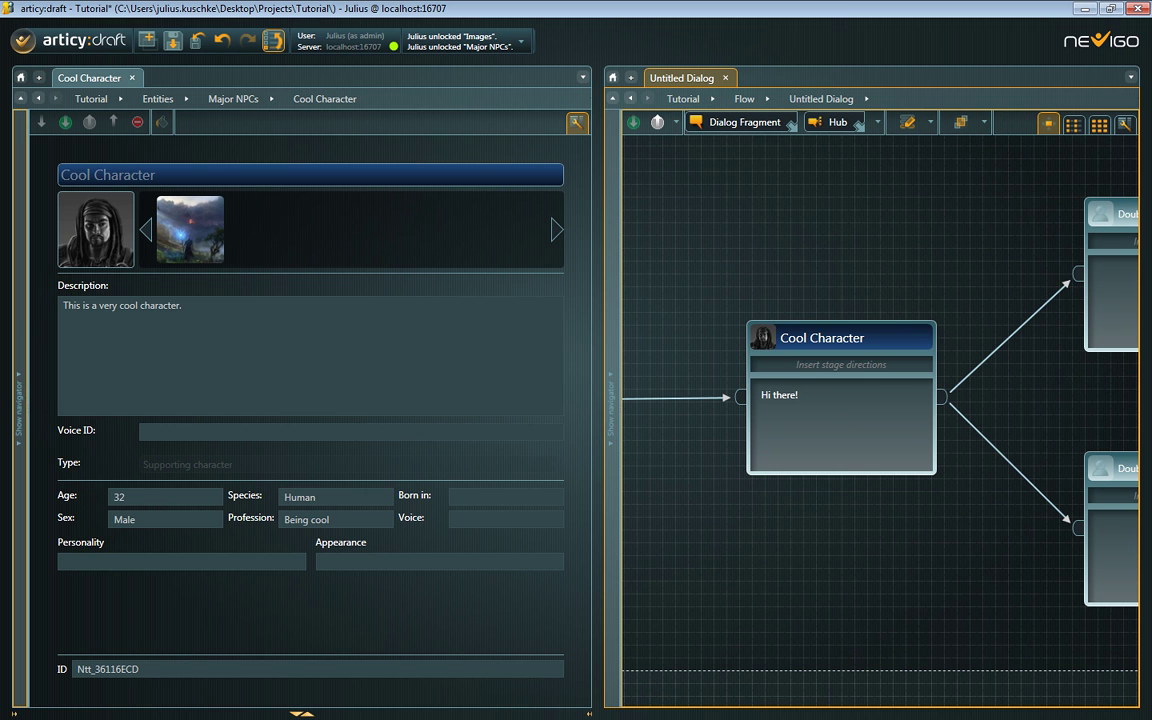
- Split off a third pane beneath the two existing ones and show the Explorer in it
drag(397, 716, 520, 390)
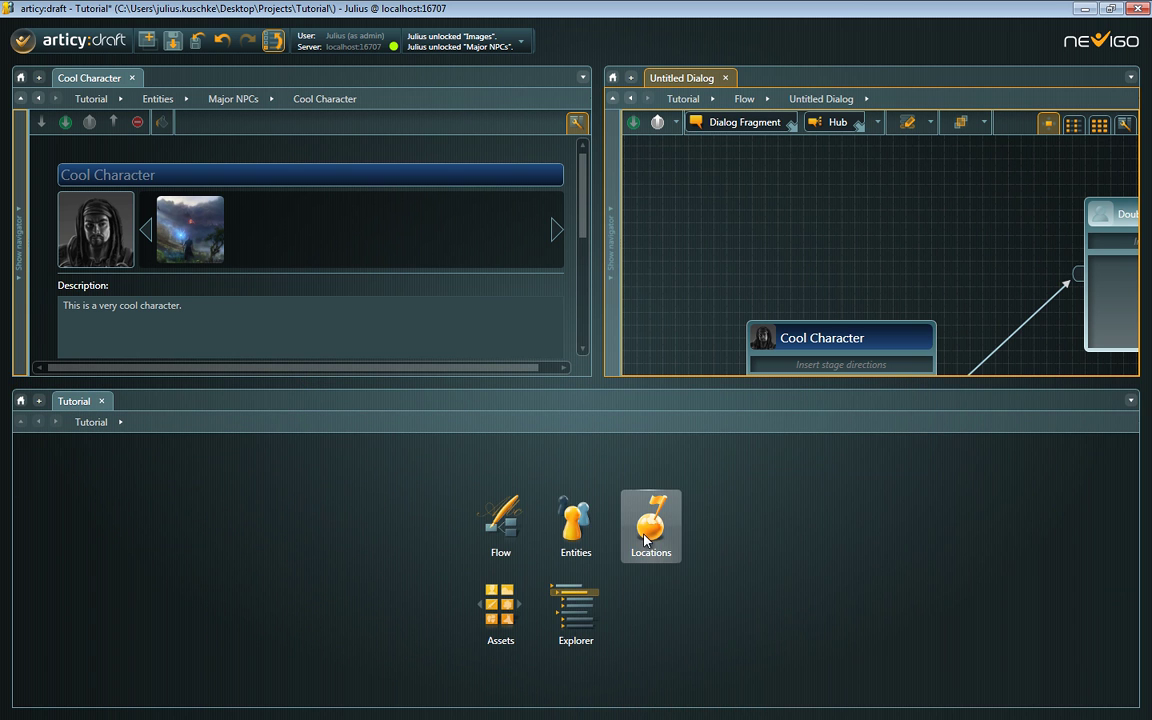
click(584, 617)
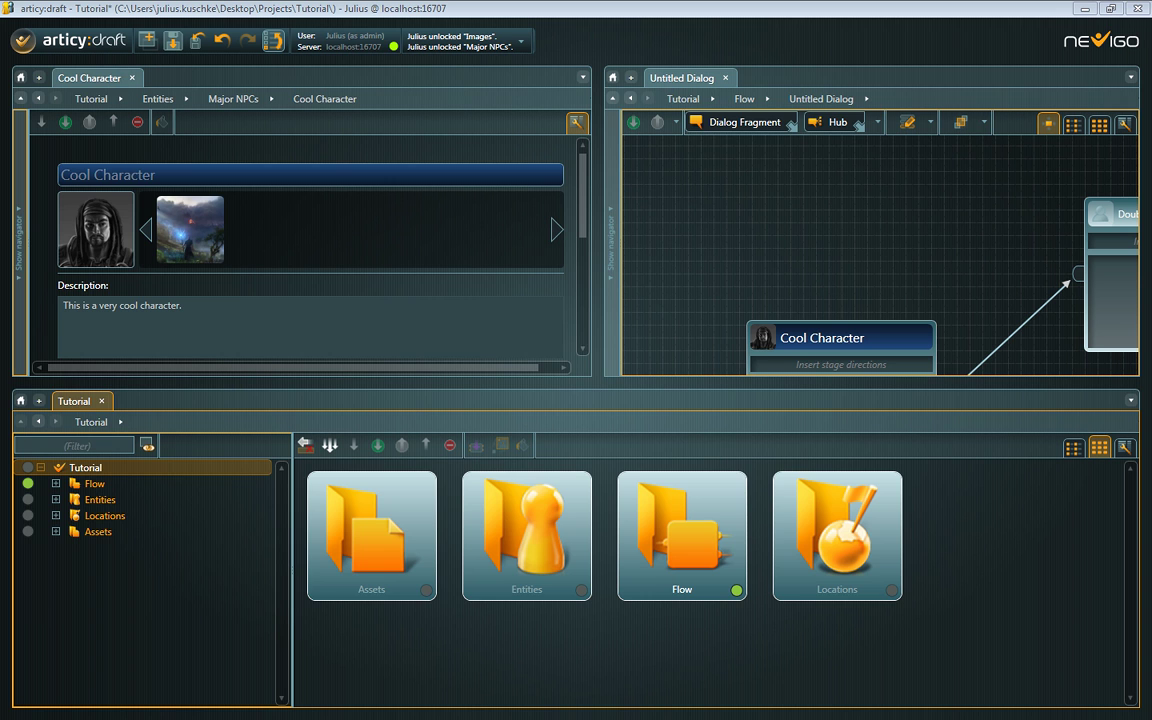
- Open an additional workspace window and close it, and remove the Explorer pane to restore the two-pane layout
click(147, 40)
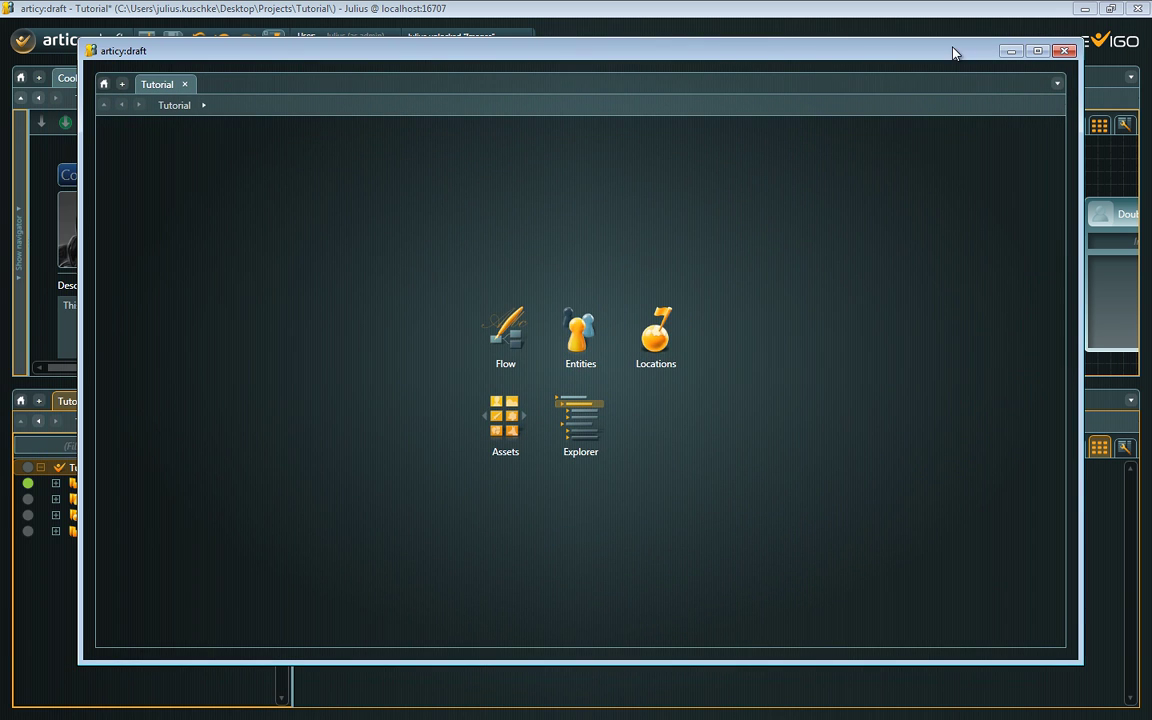
click(1066, 51)
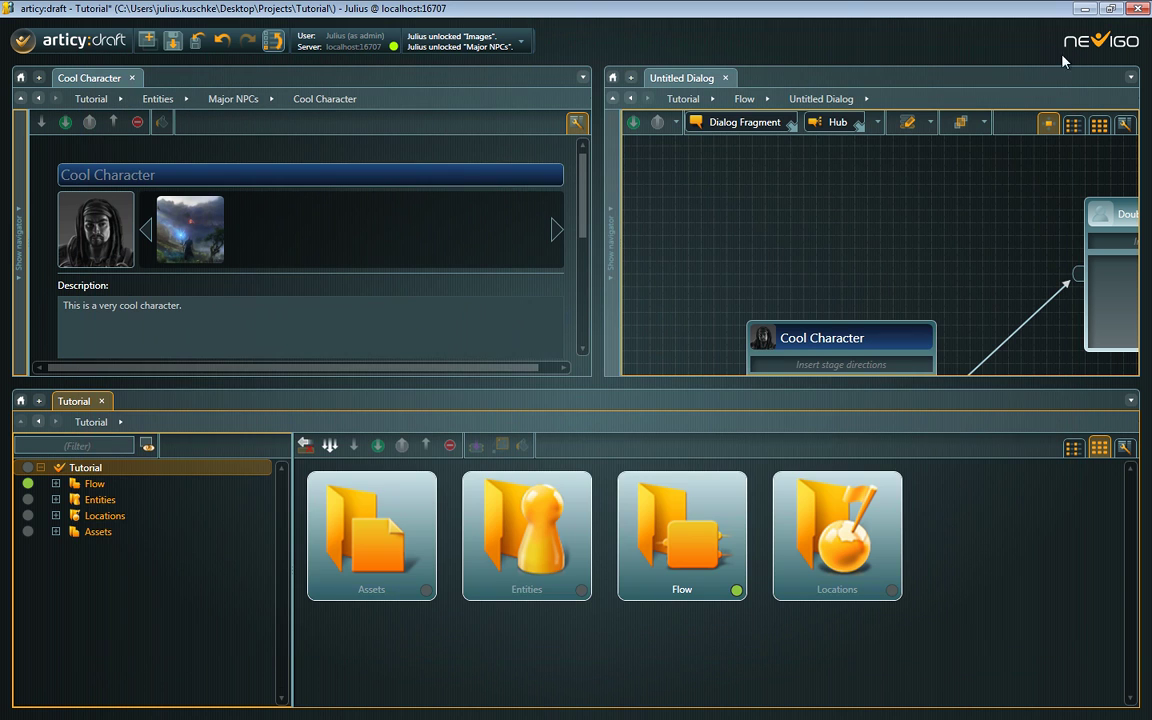
drag(615, 381, 605, 398)
drag(605, 476, 606, 716)
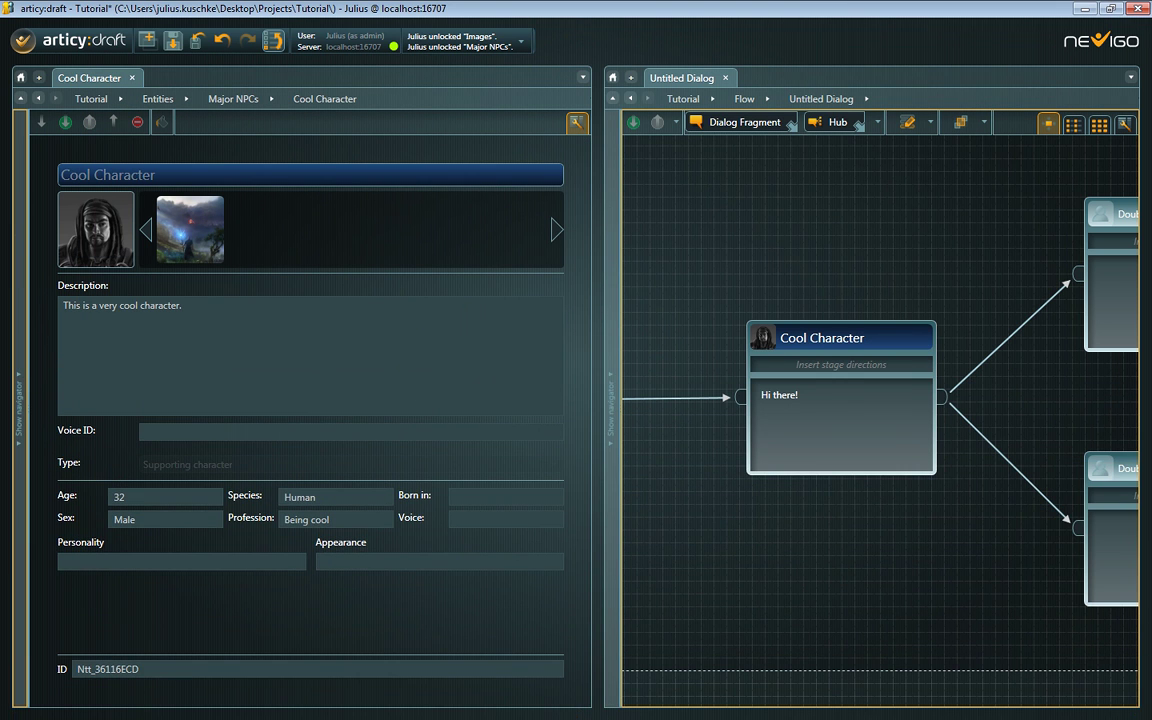